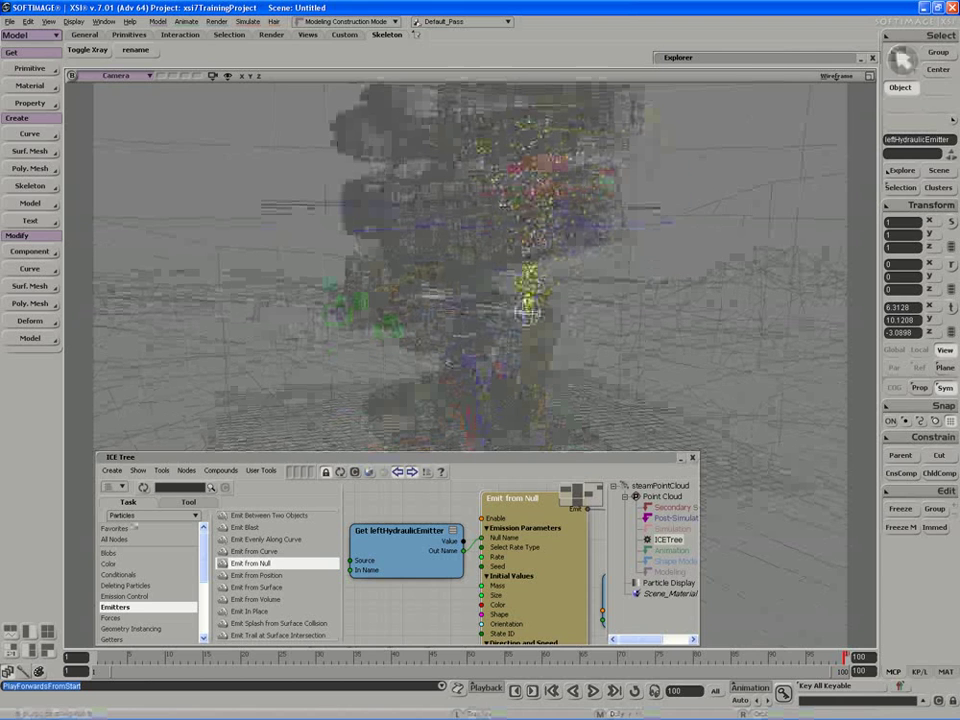
# Insert a new port after Port1 on the ICETree node and move the Simulate Particles node down to make room
pyautogui.moveTo(204, 548); pyautogui.dragTo(204, 551)
pyautogui.click(139, 580)
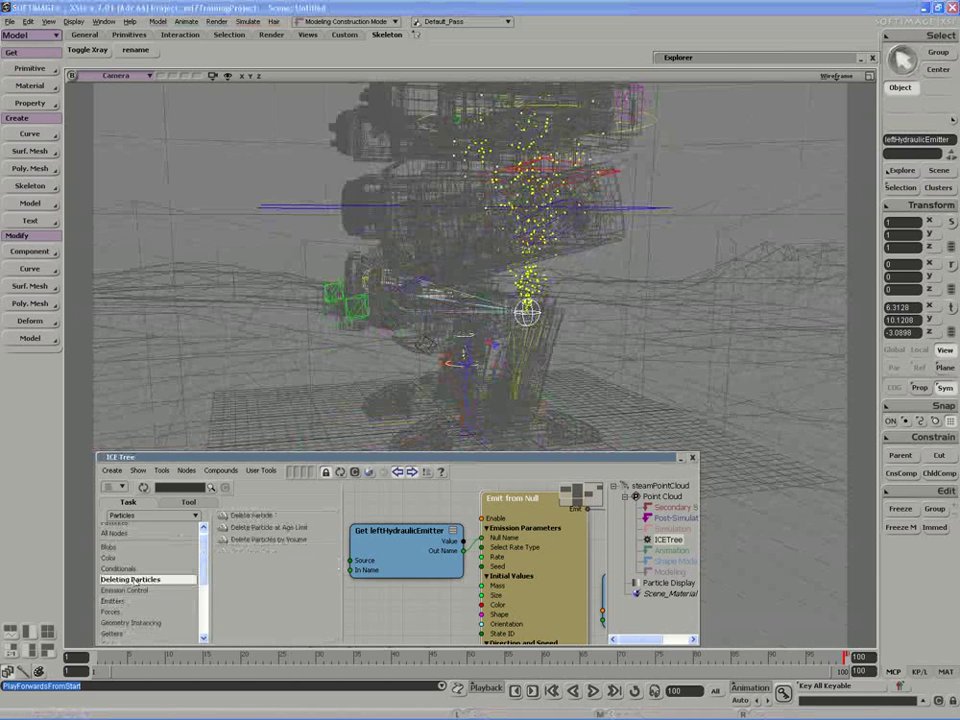
pyautogui.press('s')
pyautogui.moveTo(472, 609); pyautogui.dragTo(364, 572)
pyautogui.moveTo(364, 572); pyautogui.dragTo(495, 568, button='middle')
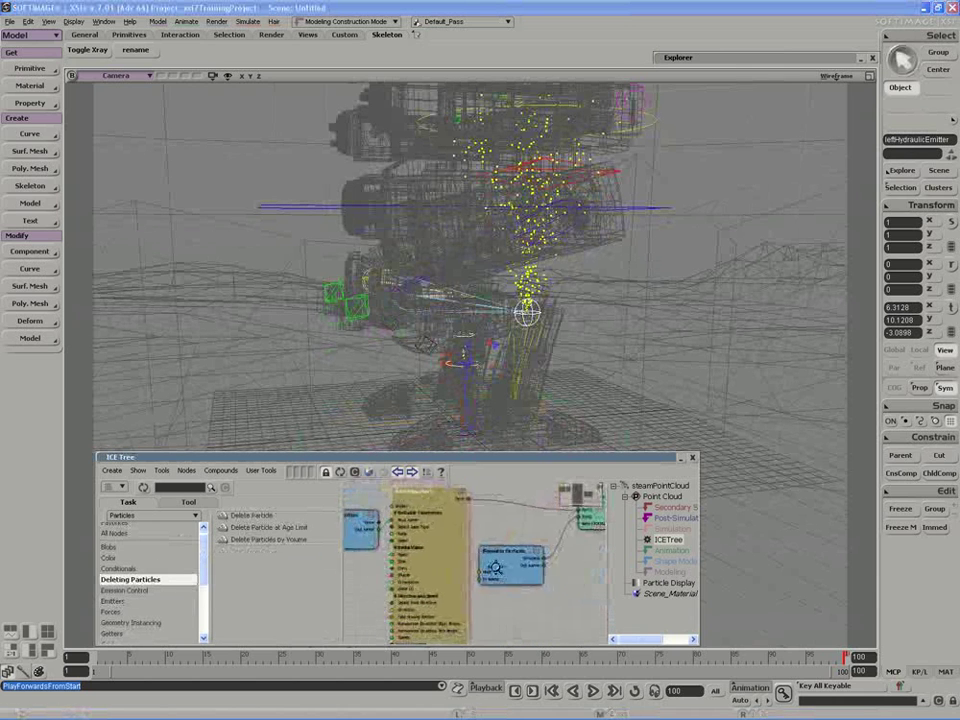
pyautogui.moveTo(495, 568); pyautogui.dragTo(418, 568)
pyautogui.rightClick(518, 517)
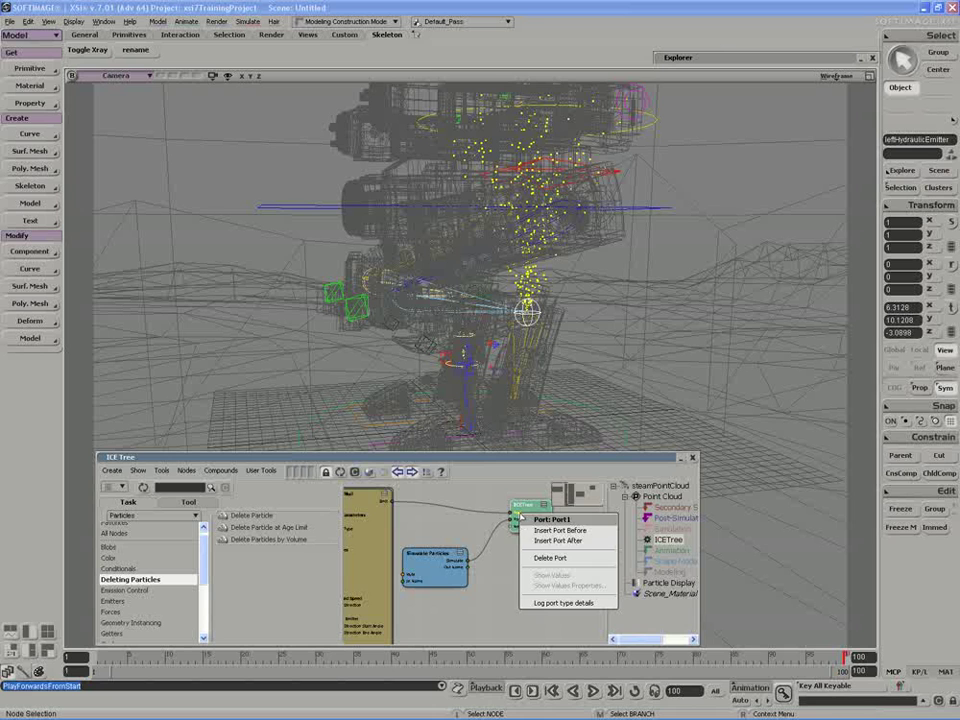
pyautogui.click(549, 540)
pyautogui.moveTo(434, 572); pyautogui.dragTo(436, 613)
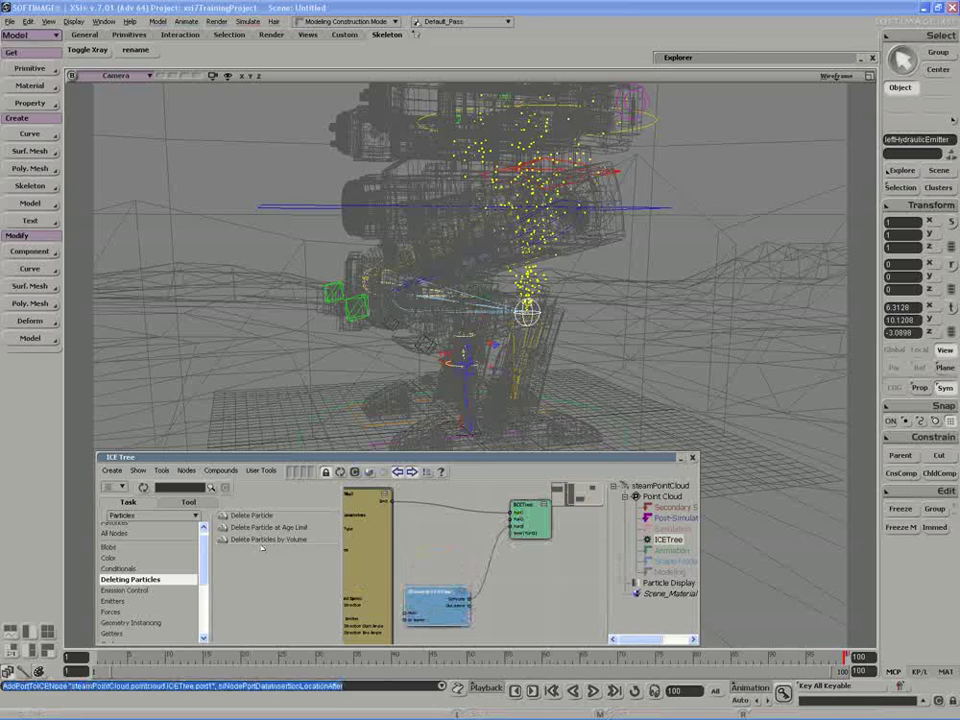
# Add a Delete Particle at Age Limit node and connect its Execute output to Port2 of the ICETree node
pyautogui.moveTo(265, 527); pyautogui.dragTo(436, 556)
pyautogui.scroll(3, 438, 556)
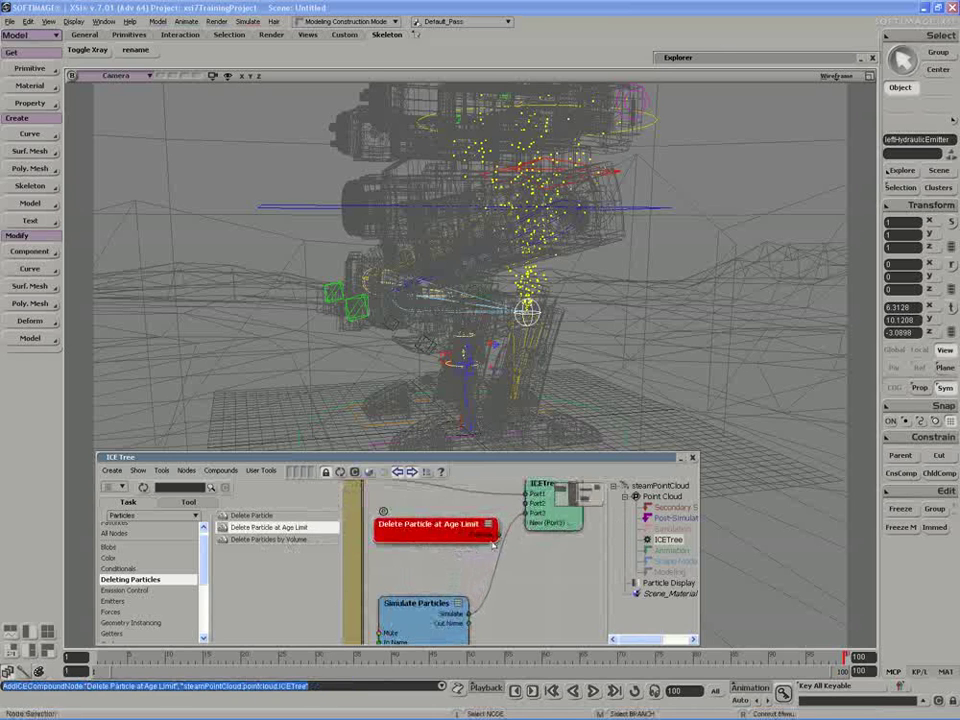
pyautogui.moveTo(500, 536); pyautogui.dragTo(526, 504)
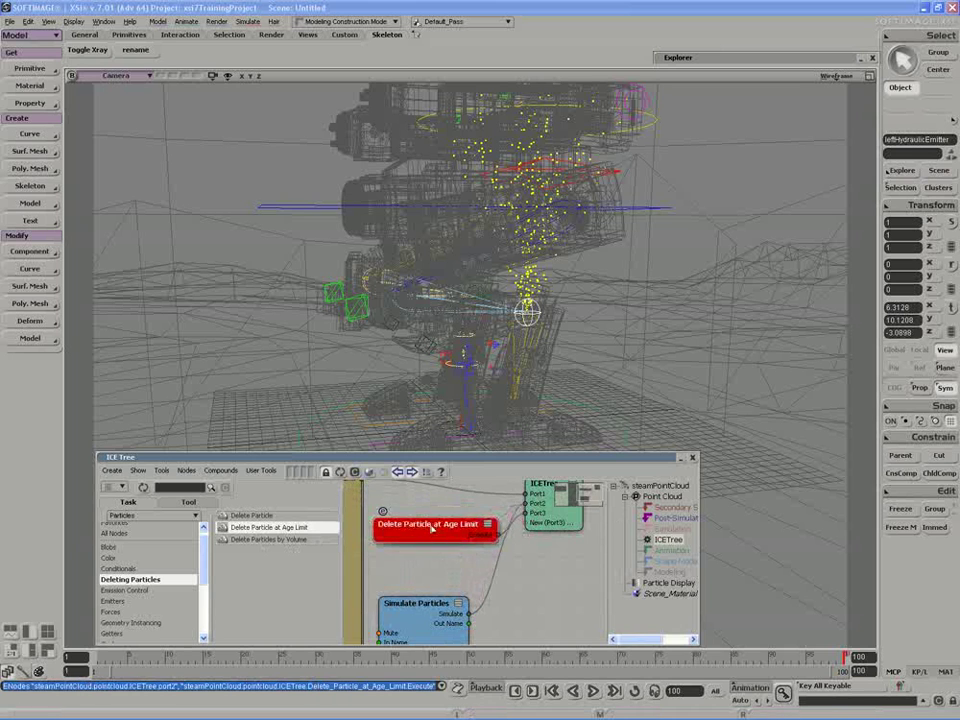
# Add a Set Particle Age Limit node and connect its Execute output to Execute on Emit1 of the Emit from Null node
pyautogui.scroll(-3, 455, 583)
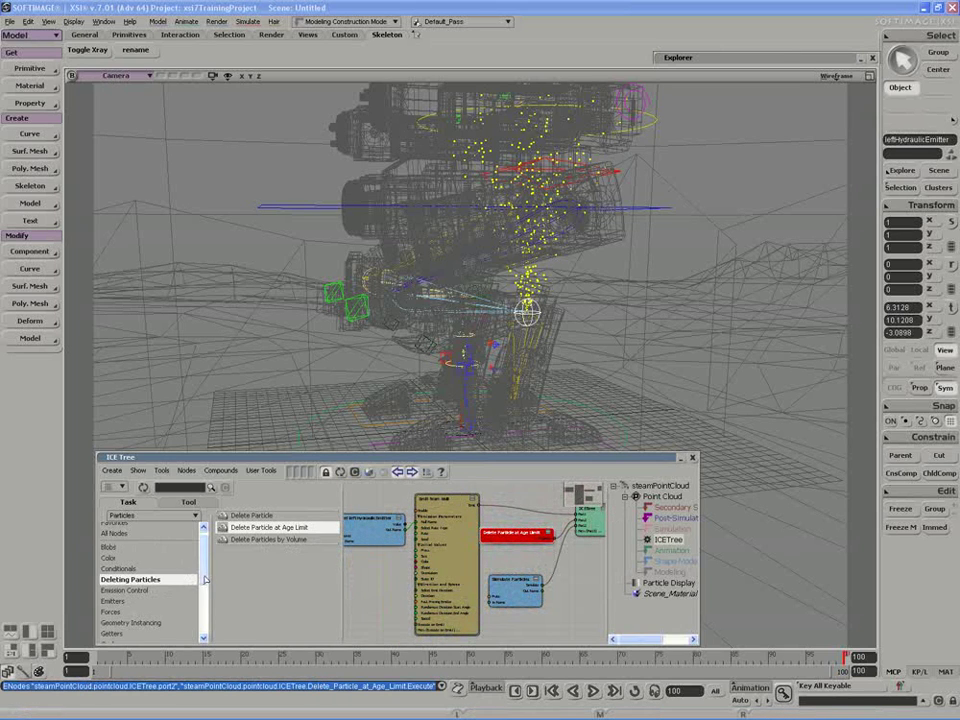
pyautogui.scroll(-5, 195, 619)
pyautogui.click(113, 578)
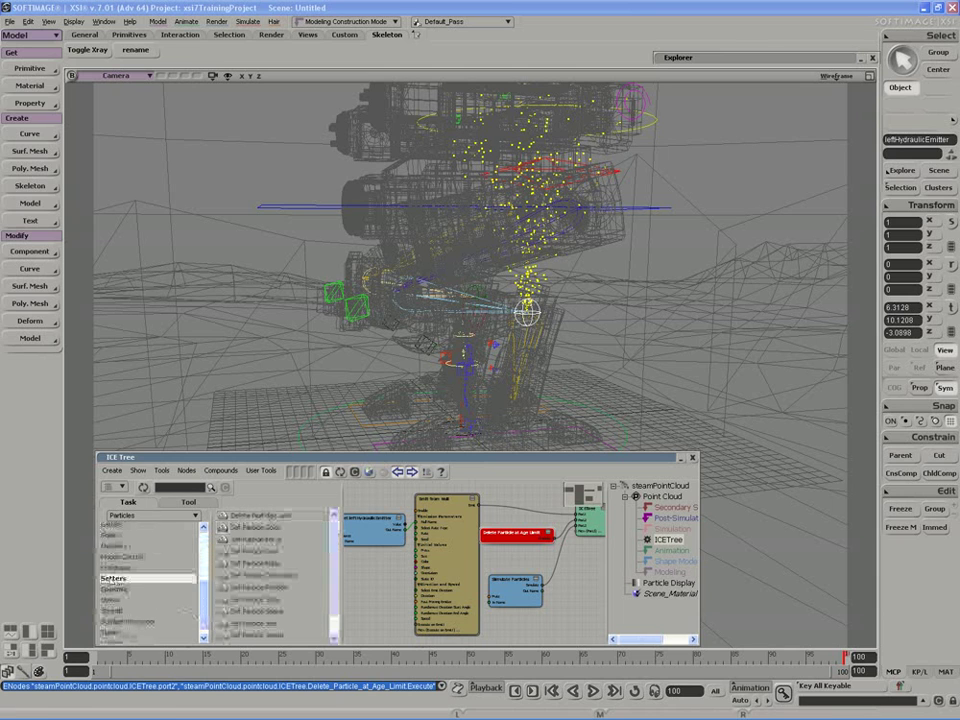
pyautogui.moveTo(260, 515); pyautogui.dragTo(356, 599)
pyautogui.press('s')
pyautogui.moveTo(373, 625); pyautogui.dragTo(386, 621)
pyautogui.moveTo(386, 621); pyautogui.dragTo(456, 598, button='middle')
pyautogui.moveTo(473, 579); pyautogui.dragTo(531, 608)
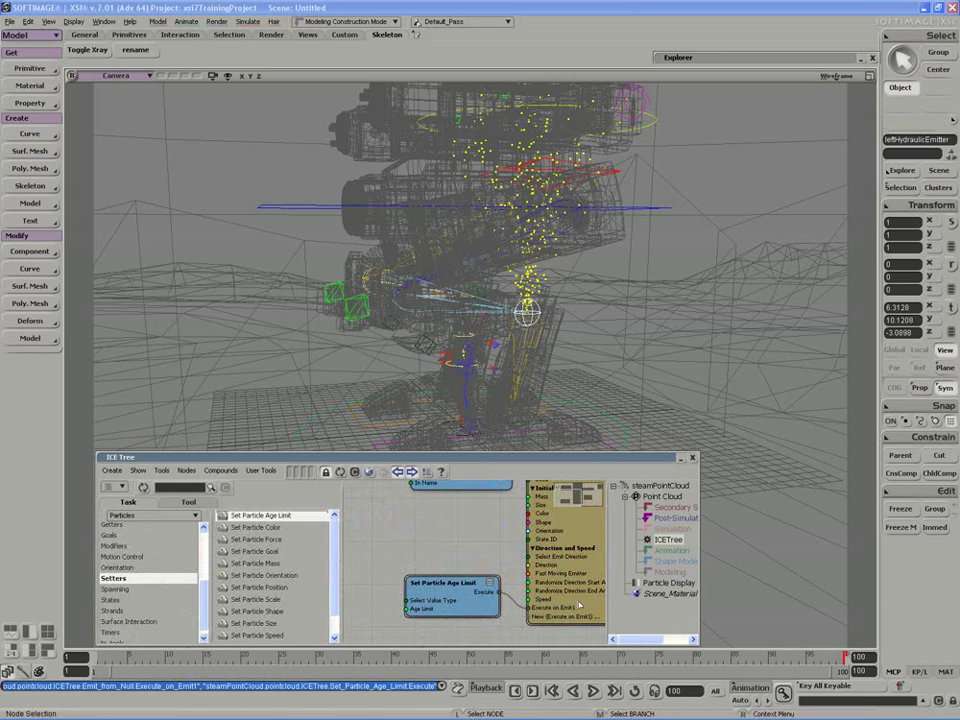
# Set the timeline's end frame to 500
pyautogui.scroll(-3, 457, 543)
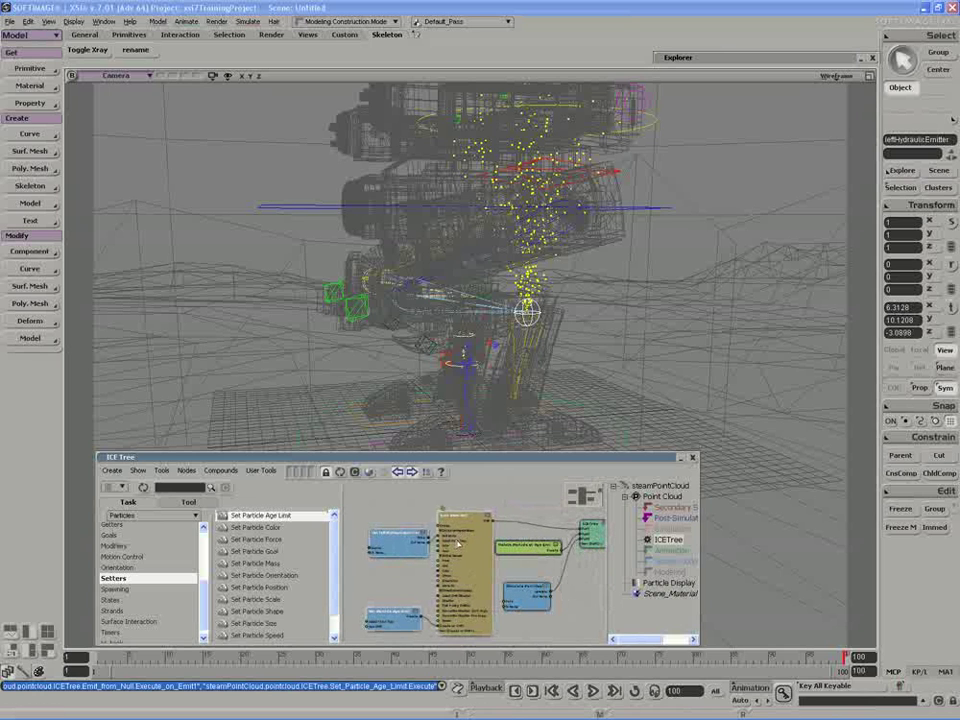
pyautogui.moveTo(457, 543); pyautogui.dragTo(453, 543, button='middle')
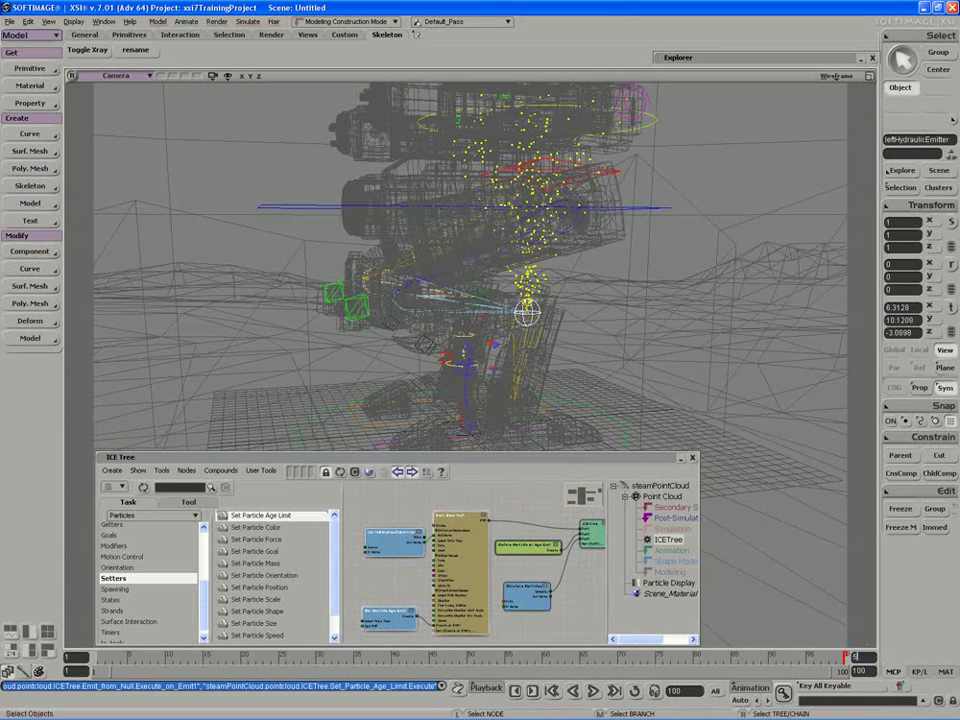
pyautogui.write('00')
pyautogui.press('Return')
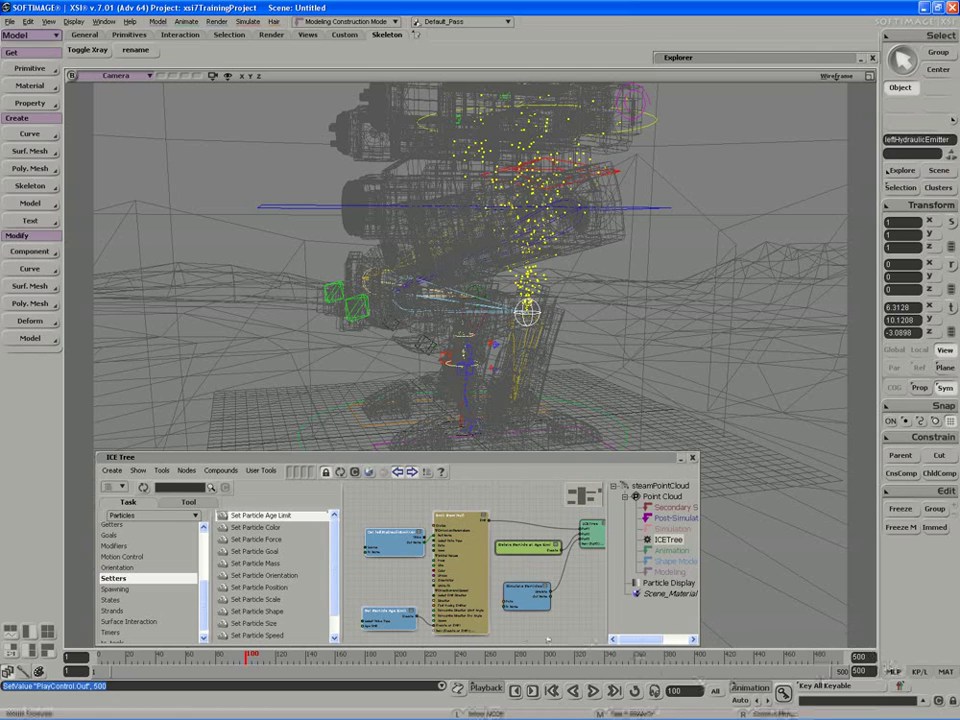
# Set the Age Limit of the Set Particle Age Limit node to 2 seconds
pyautogui.doubleClick(403, 622)
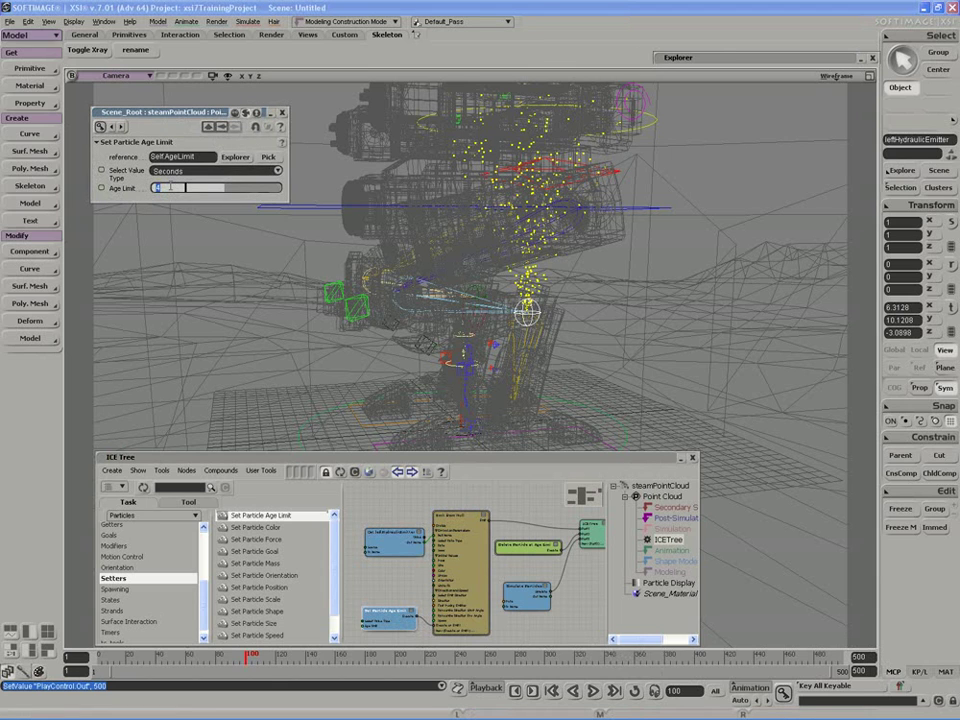
pyautogui.write('2')
pyautogui.press('Return')
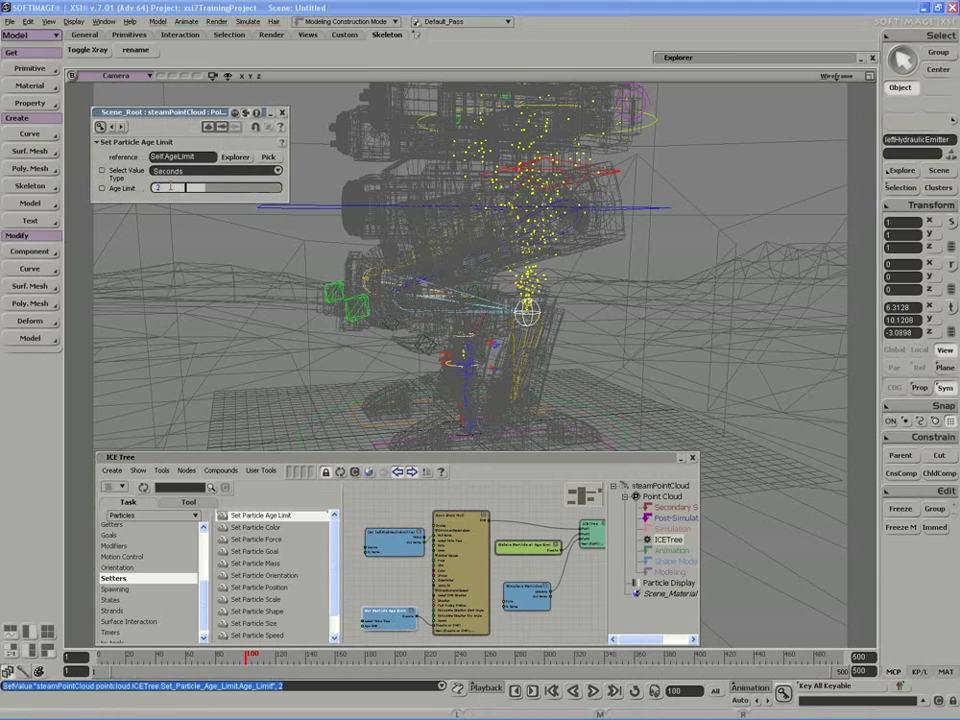
# Play the simulation from the start and switch the camera view to textured decal display
pyautogui.click(594, 691)
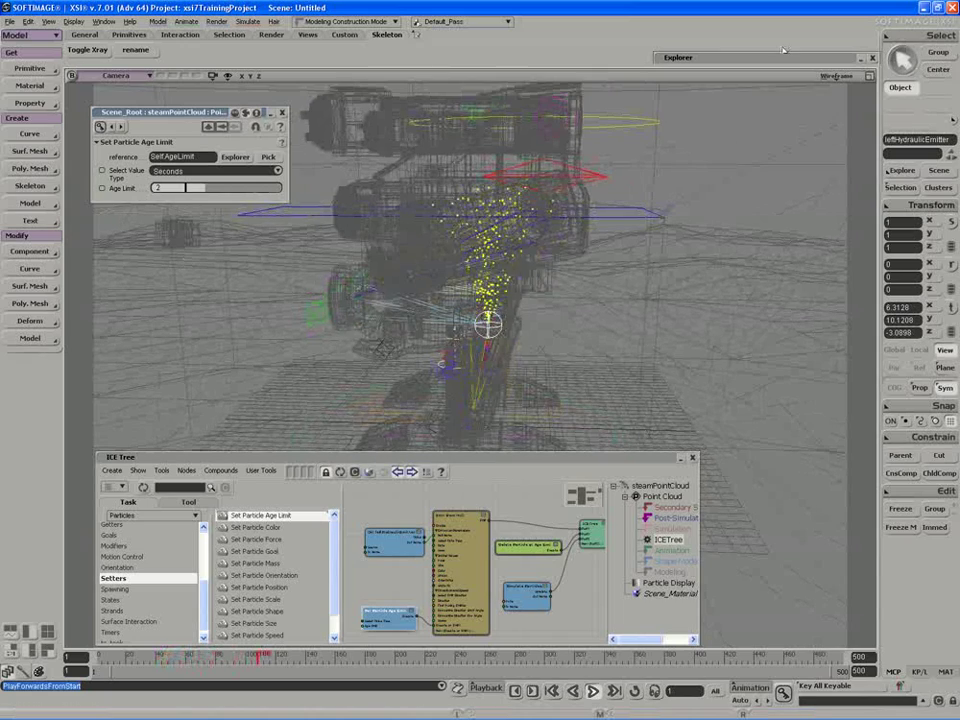
pyautogui.click(836, 76)
pyautogui.click(795, 332)
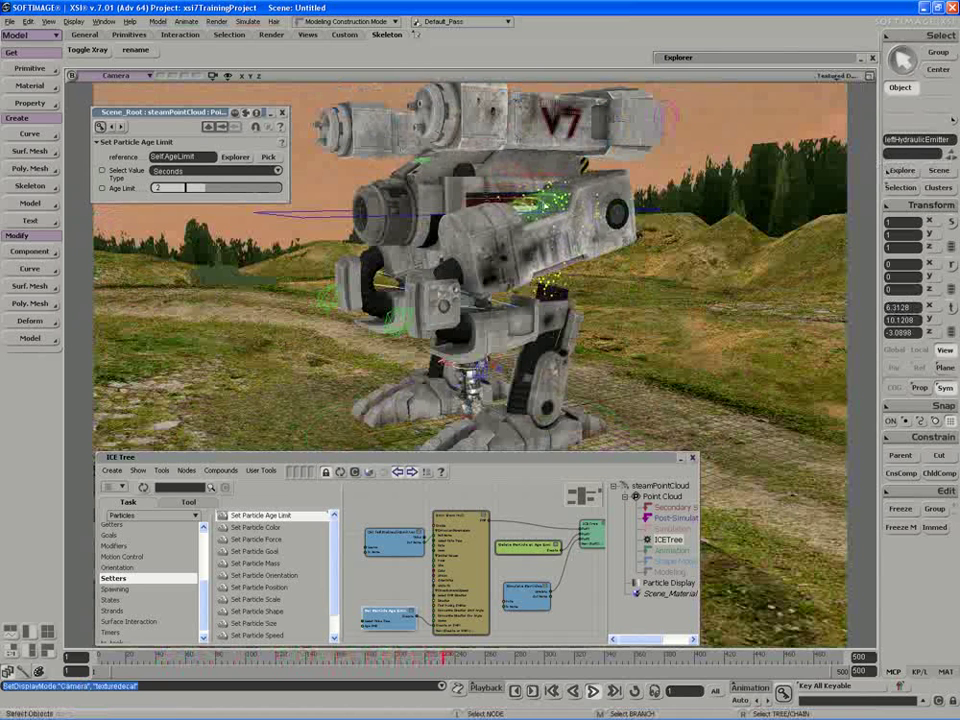
pyautogui.click(180, 188)
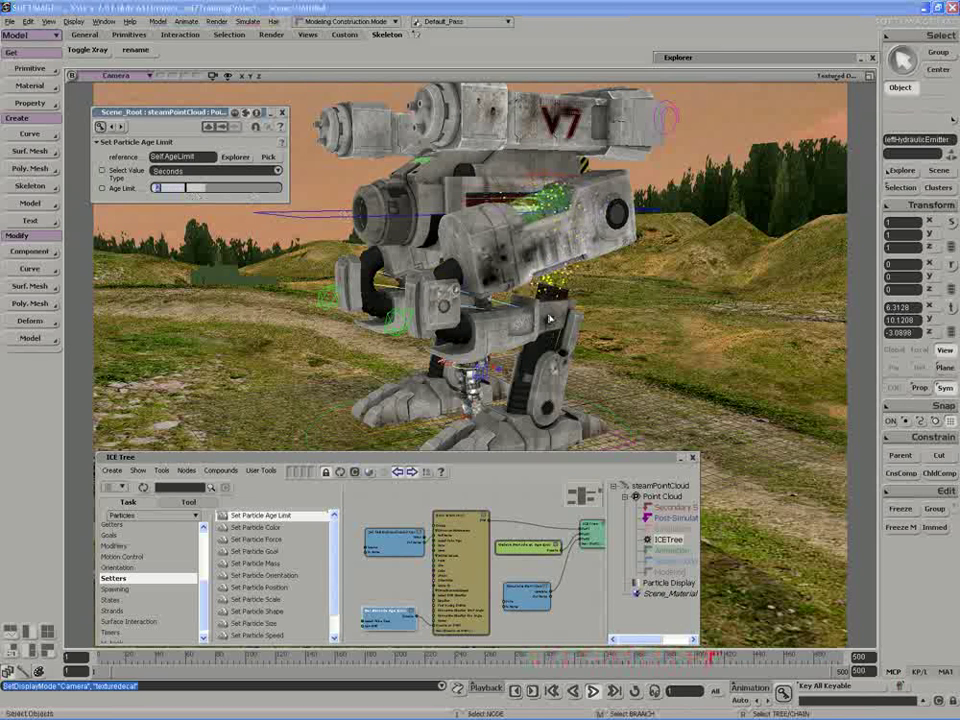
# Open the Emit from Null node's properties and replay the simulation with looping on
pyautogui.doubleClick(452, 557)
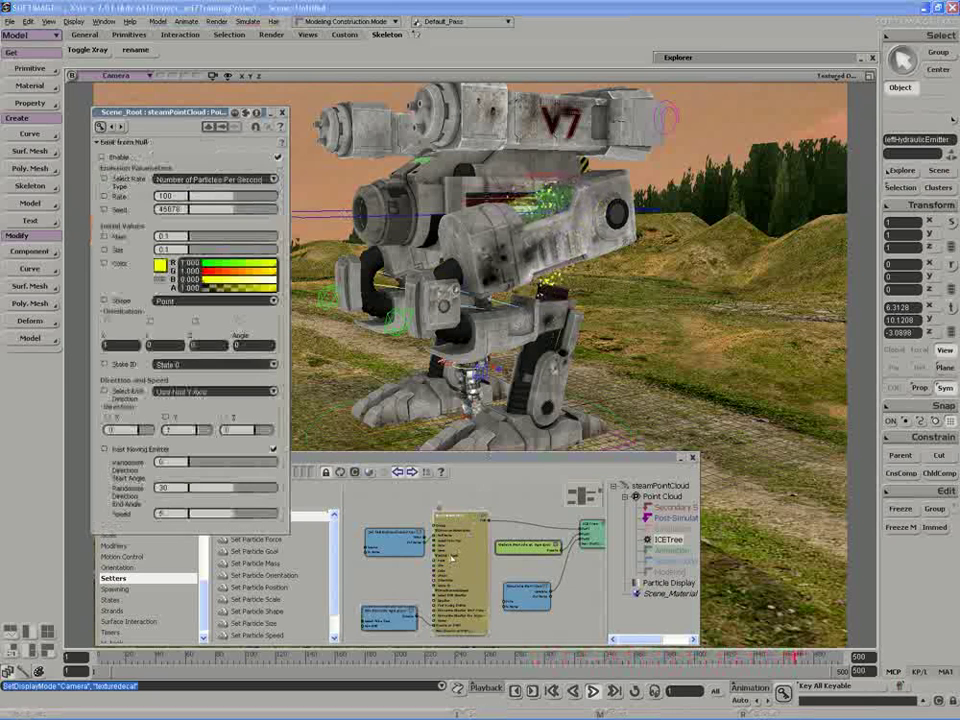
pyautogui.click(634, 691)
pyautogui.click(593, 691)
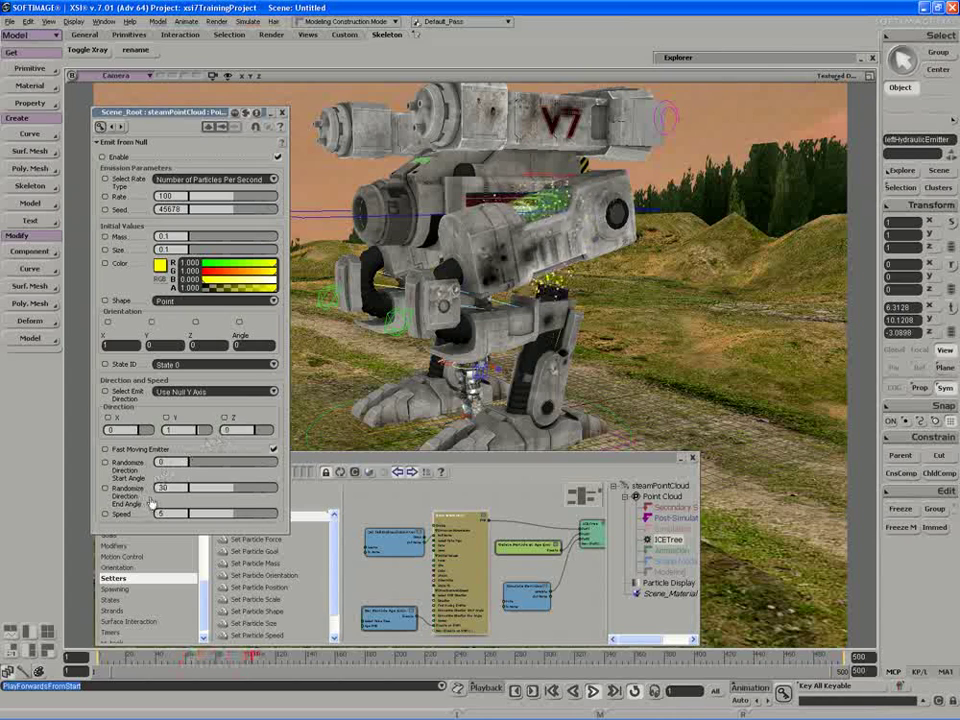
# Reduce the Emit from Null particle Speed to about 0.884 while framing the robot's leg
pyautogui.press('s')
pyautogui.moveTo(548, 392); pyautogui.dragTo(495, 396, button='right')
pyautogui.moveTo(495, 396); pyautogui.dragTo(427, 417, button='middle')
pyautogui.moveTo(427, 417); pyautogui.dragTo(424, 418)
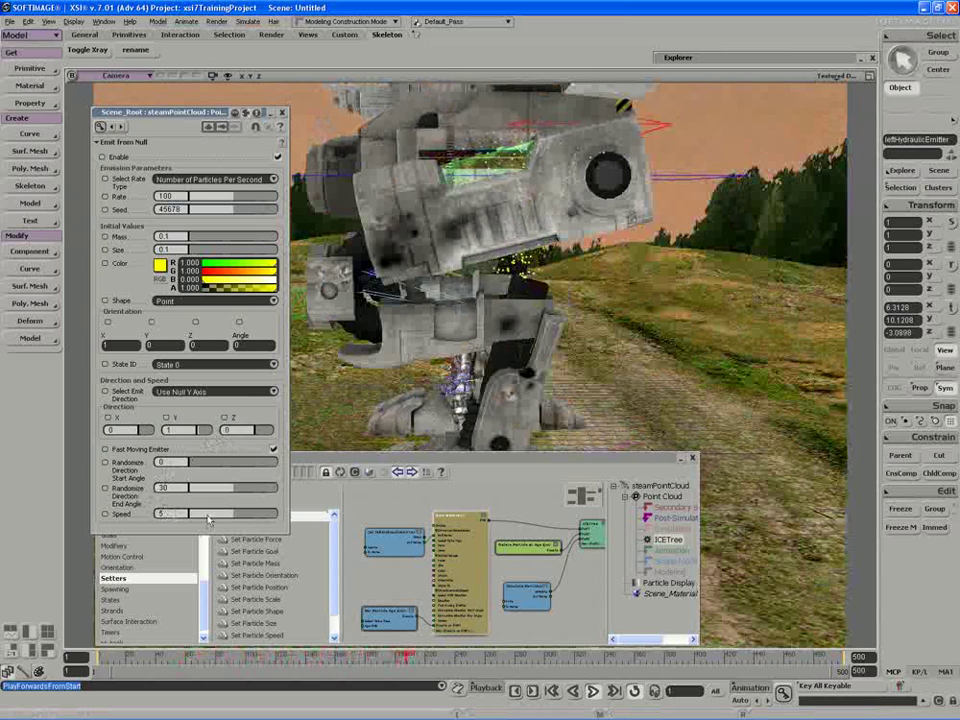
pyautogui.click(204, 514)
pyautogui.moveTo(205, 518); pyautogui.dragTo(199, 518)
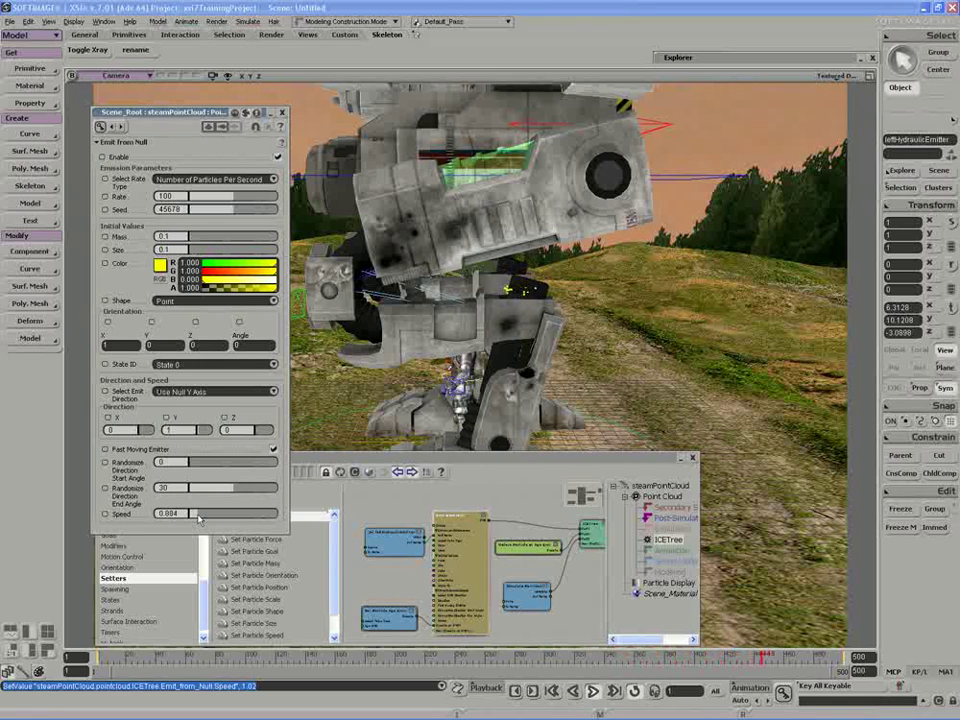
# Switch playback to Real-Time Playback and play the simulation from the start
pyautogui.click(487, 688)
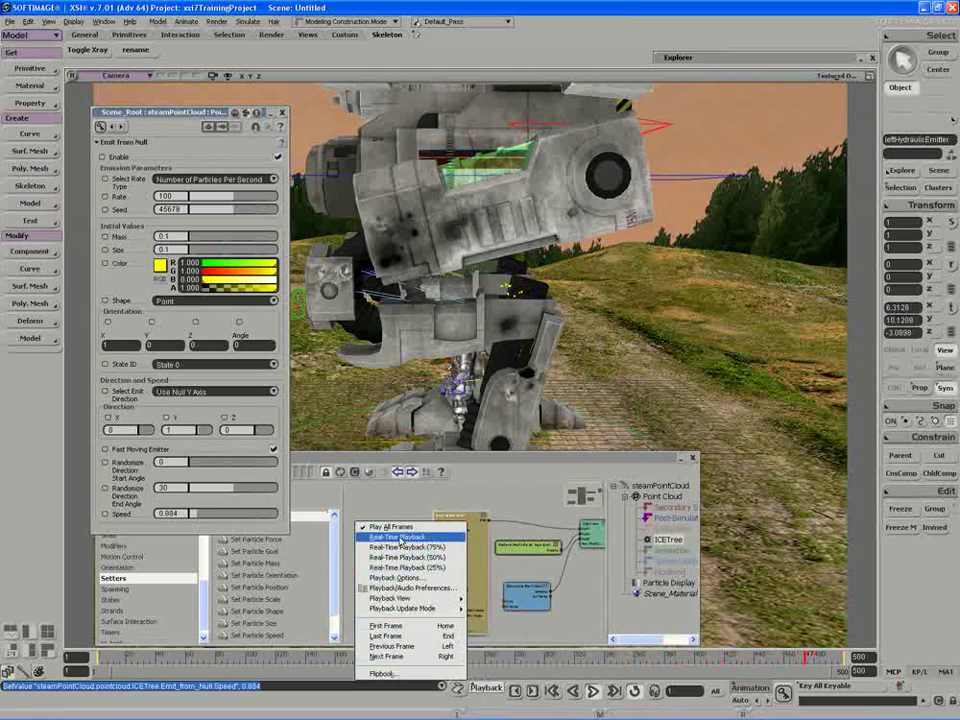
pyautogui.click(400, 539)
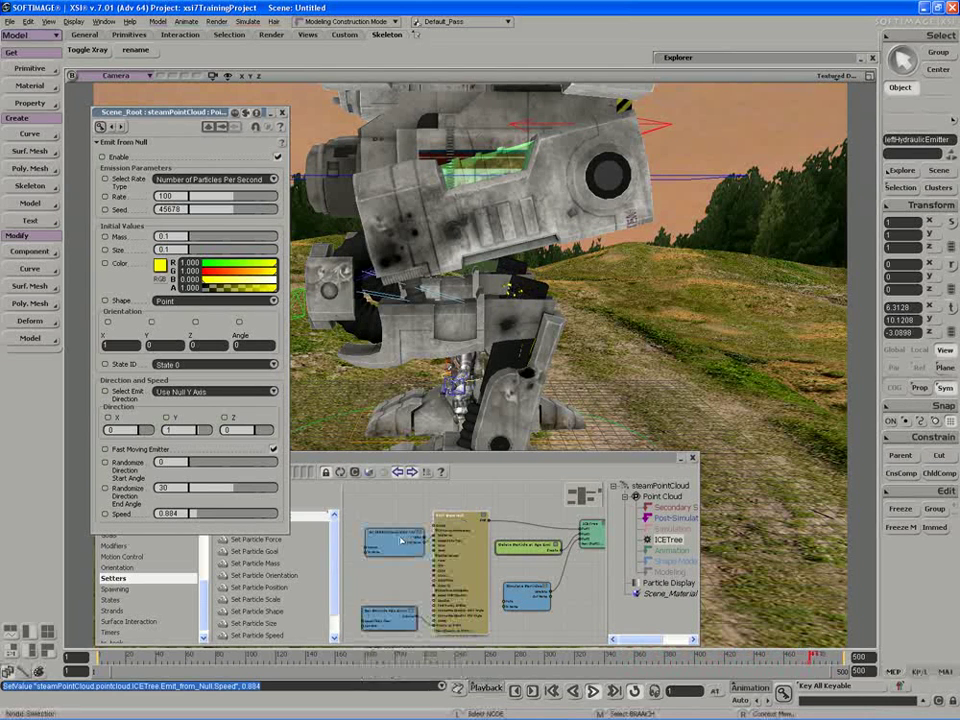
pyautogui.click(594, 691)
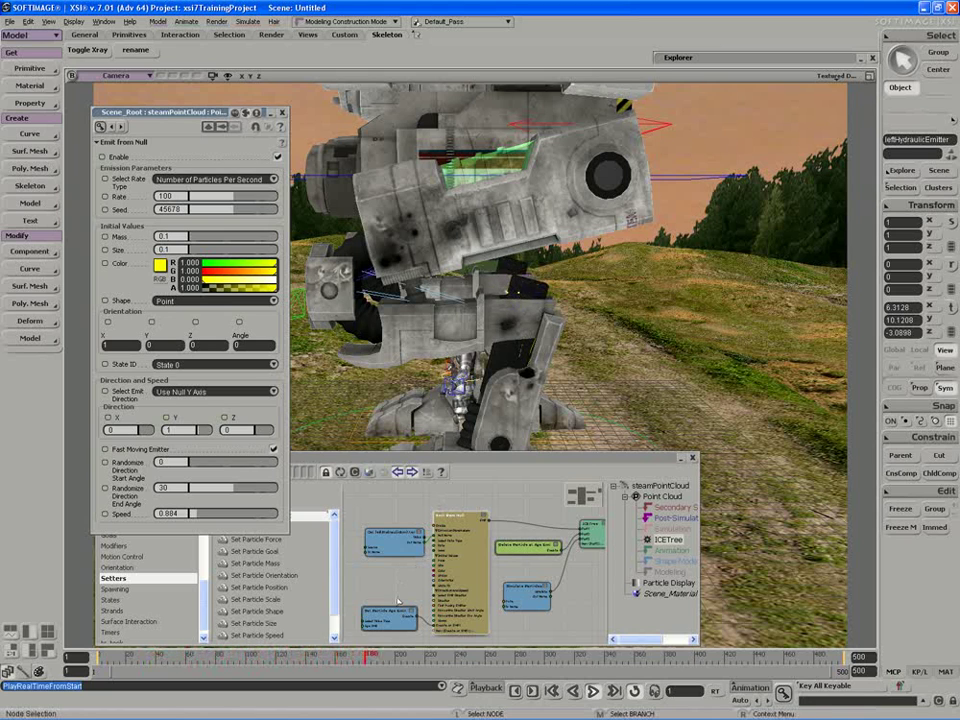
# Move the Emit from Null properties aside and raise the Set Particle Age Limit node's Age Limit to about 6.289 seconds
pyautogui.moveTo(205, 113); pyautogui.dragTo(800, 88)
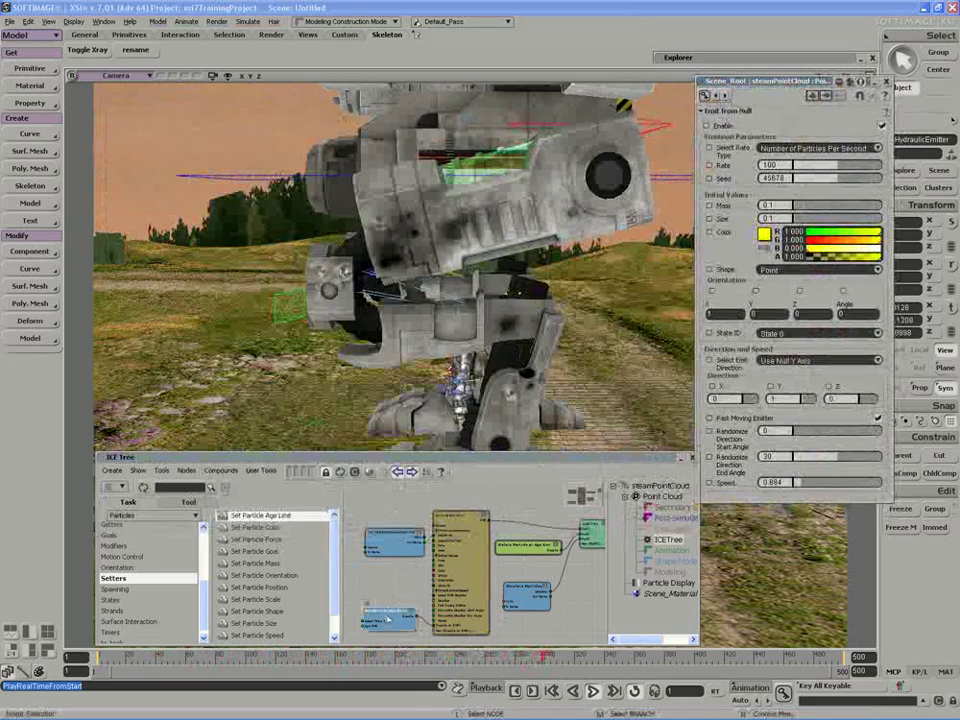
pyautogui.doubleClick(390, 613)
pyautogui.moveTo(208, 188); pyautogui.dragTo(249, 190)
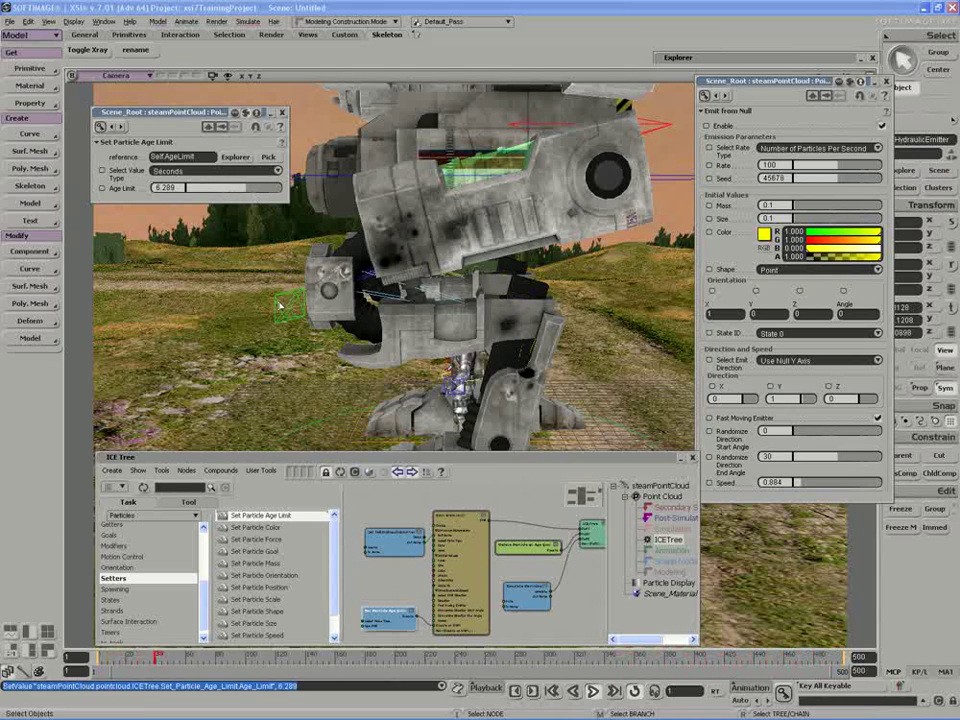
# Compare the steam particles around the leg in wireframe and textured display during playback
pyautogui.moveTo(828, 84); pyautogui.dragTo(834, 109)
pyautogui.middleClick(829, 77)
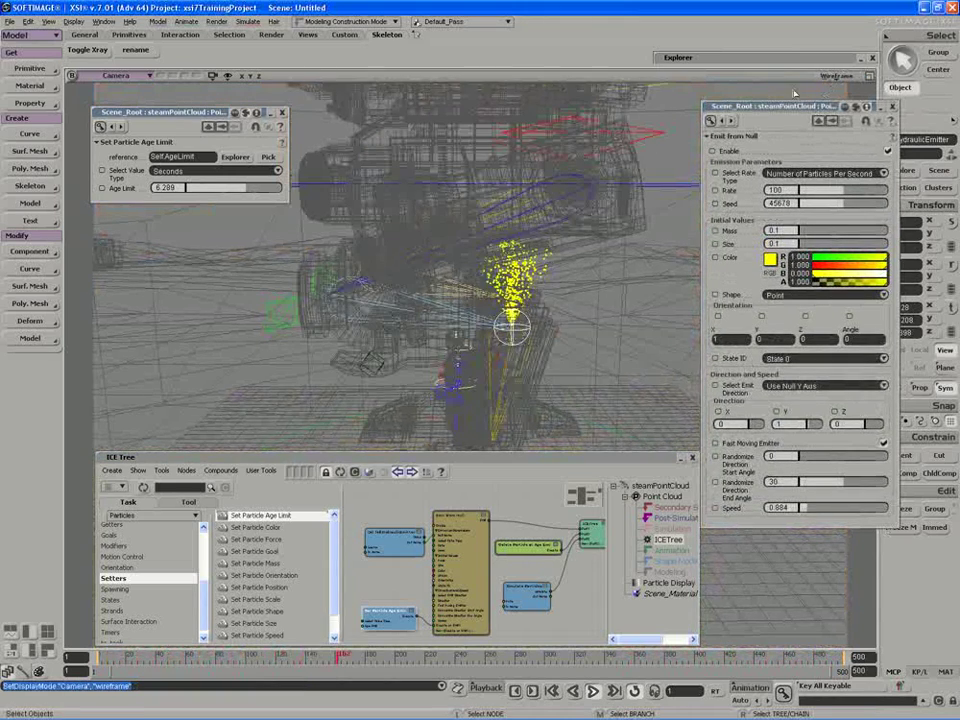
pyautogui.hotkey('shift', '7')
pyautogui.press('Escape')
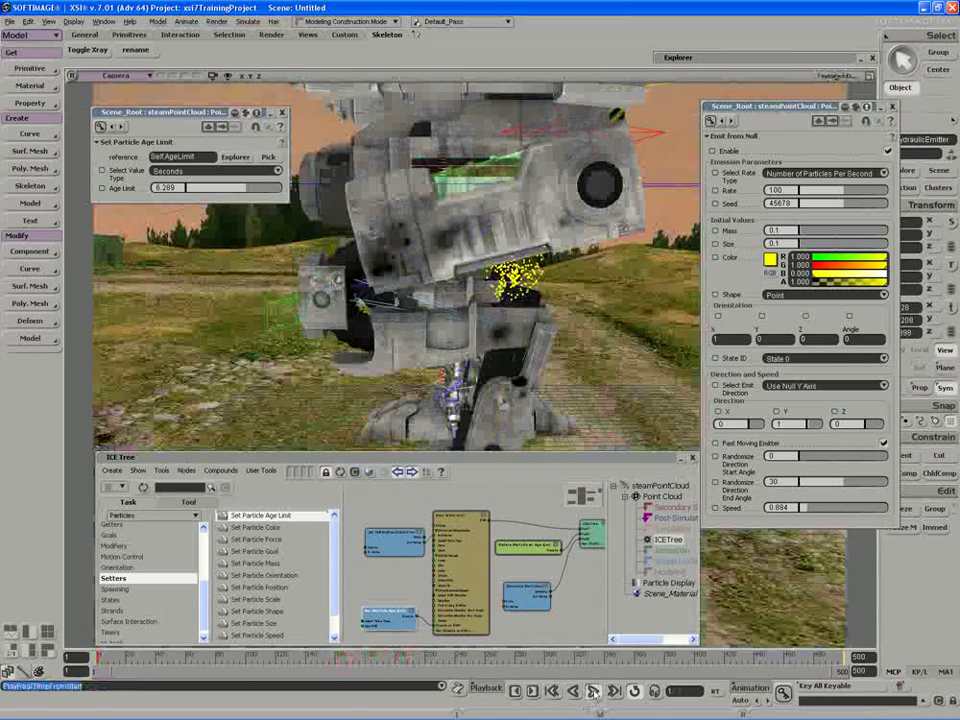
pyautogui.press('s')
pyautogui.moveTo(514, 383); pyautogui.dragTo(489, 339, button='right')
pyautogui.press('s')
# With constraint compensation temporarily on, raise the left hydraulic emitter null and shift it about -0.365 in Z
pyautogui.click(909, 475)
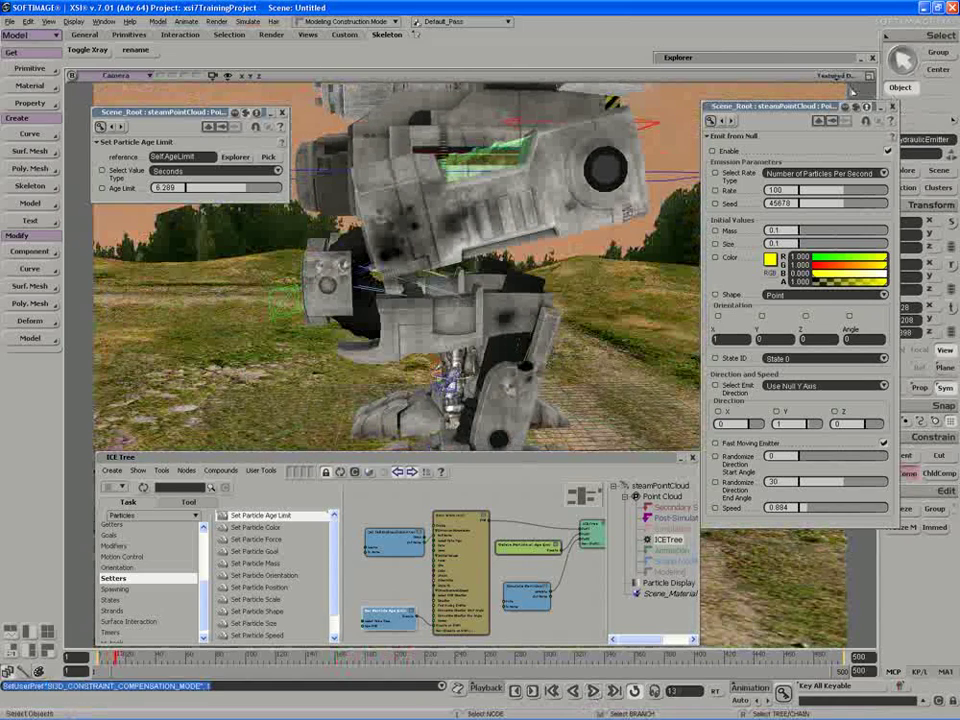
pyautogui.middleClick(838, 77)
pyautogui.press('v')
pyautogui.moveTo(520, 288); pyautogui.dragTo(520, 261)
pyautogui.middleClick(838, 77)
pyautogui.press('v')
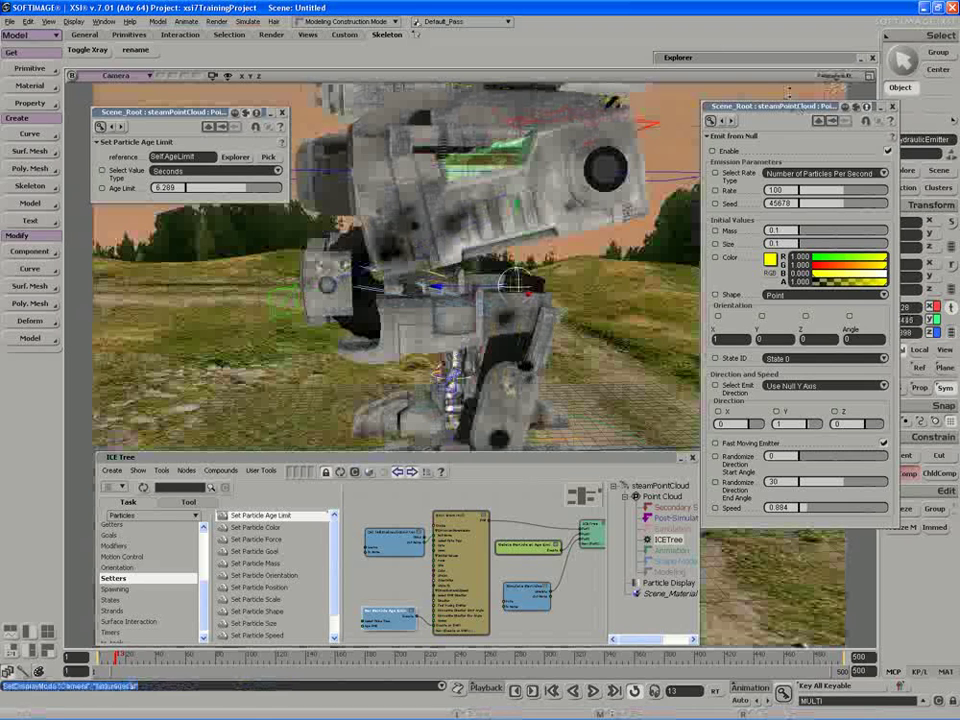
pyautogui.moveTo(491, 291); pyautogui.dragTo(495, 291)
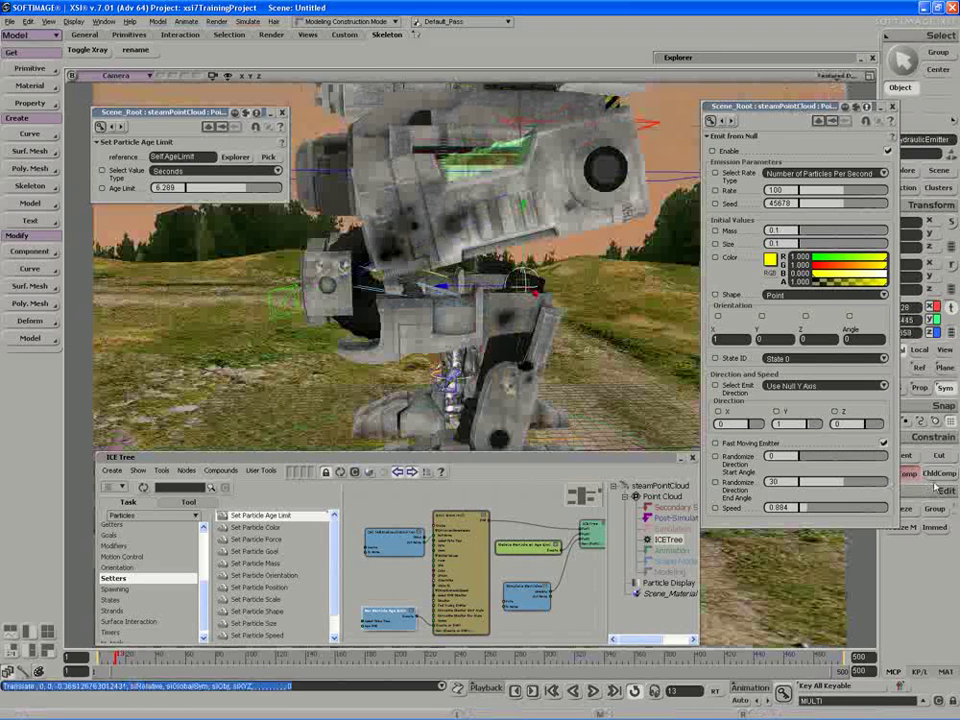
pyautogui.click(912, 476)
# Replay the simulation and examine the emitted particles from other angles in wireframe
pyautogui.click(592, 691)
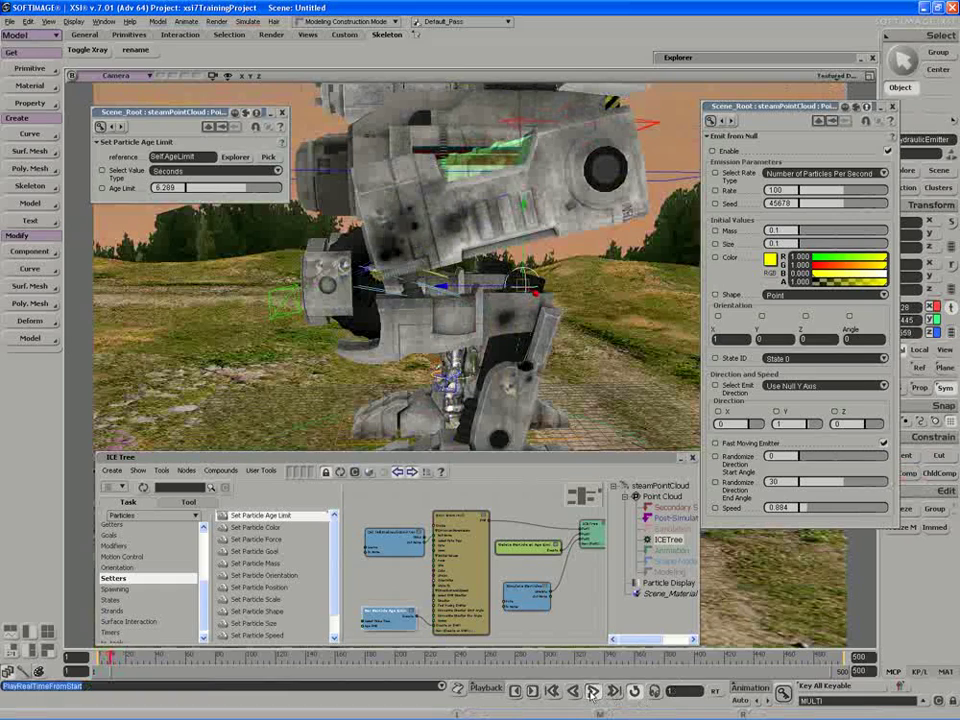
pyautogui.press('s')
pyautogui.moveTo(514, 362); pyautogui.dragTo(500, 366)
pyautogui.press('s')
pyautogui.moveTo(500, 366); pyautogui.dragTo(452, 287, button='right')
pyautogui.middleClick(830, 77)
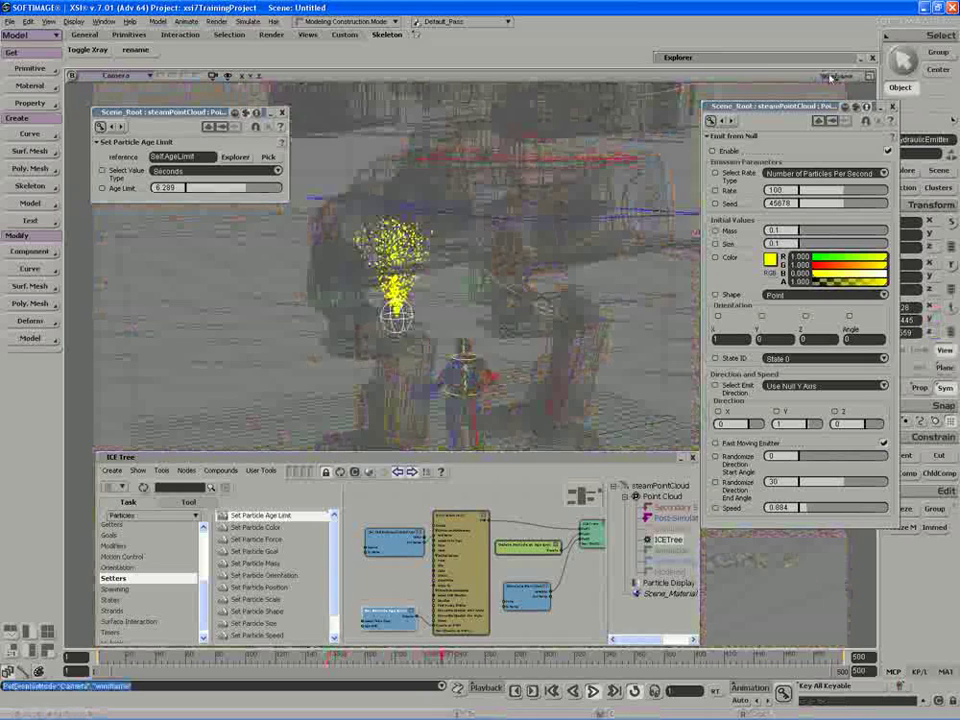
pyautogui.moveTo(570, 196); pyautogui.dragTo(696, 180, button='right')
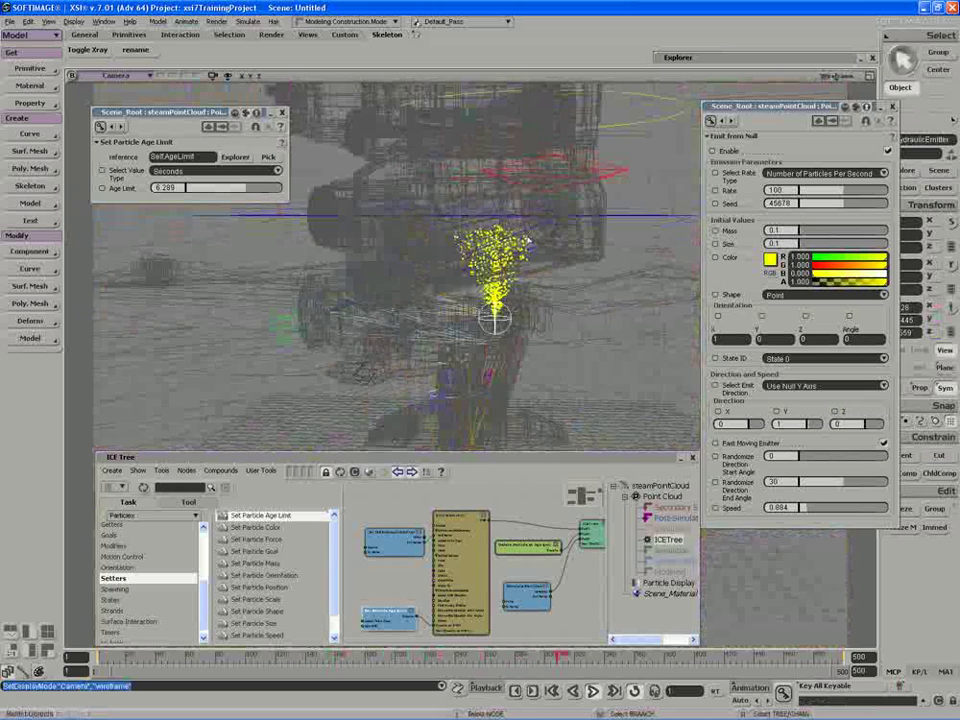
# Set the particle Age Limit to 8 seconds, check the steam in playback, stop it and close the Set Particle Age Limit properties
pyautogui.moveTo(154, 188); pyautogui.dragTo(210, 183)
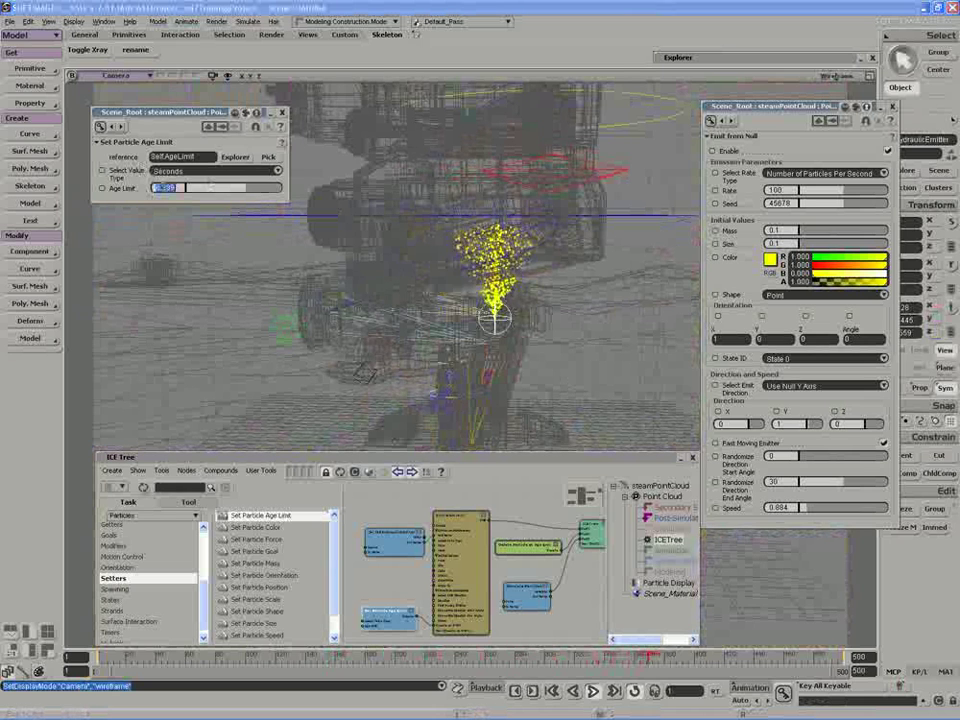
pyautogui.write('8')
pyautogui.press('Return')
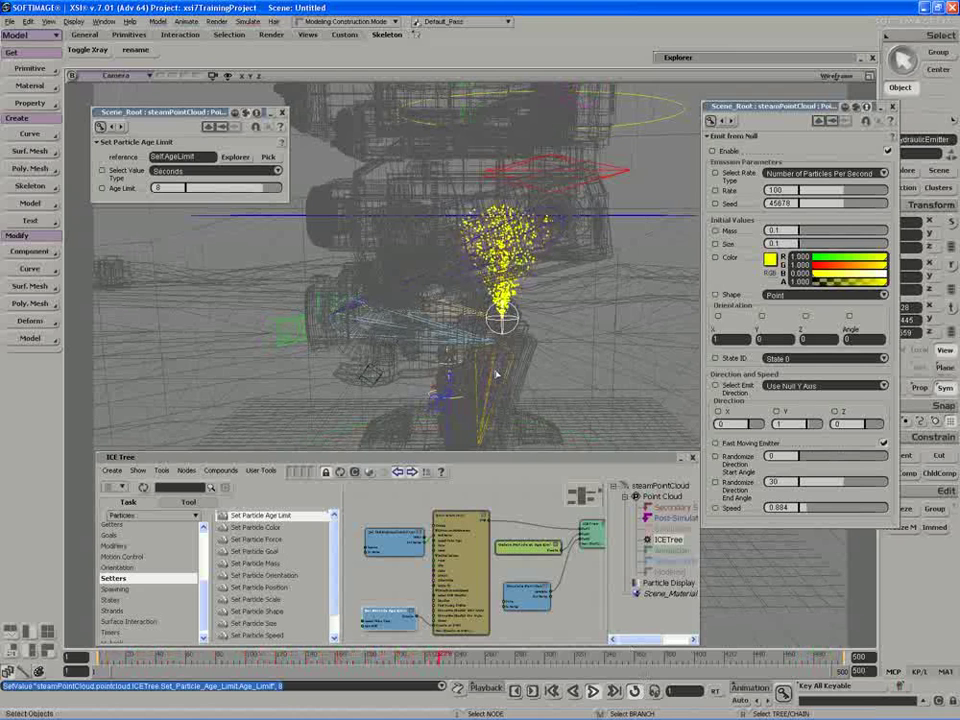
pyautogui.press('s')
pyautogui.moveTo(493, 147)
pyautogui.mouseDown(button='right')
pyautogui.moveTo(543, 168)
pyautogui.moveTo(493, 165)
pyautogui.mouseUp(button='right')
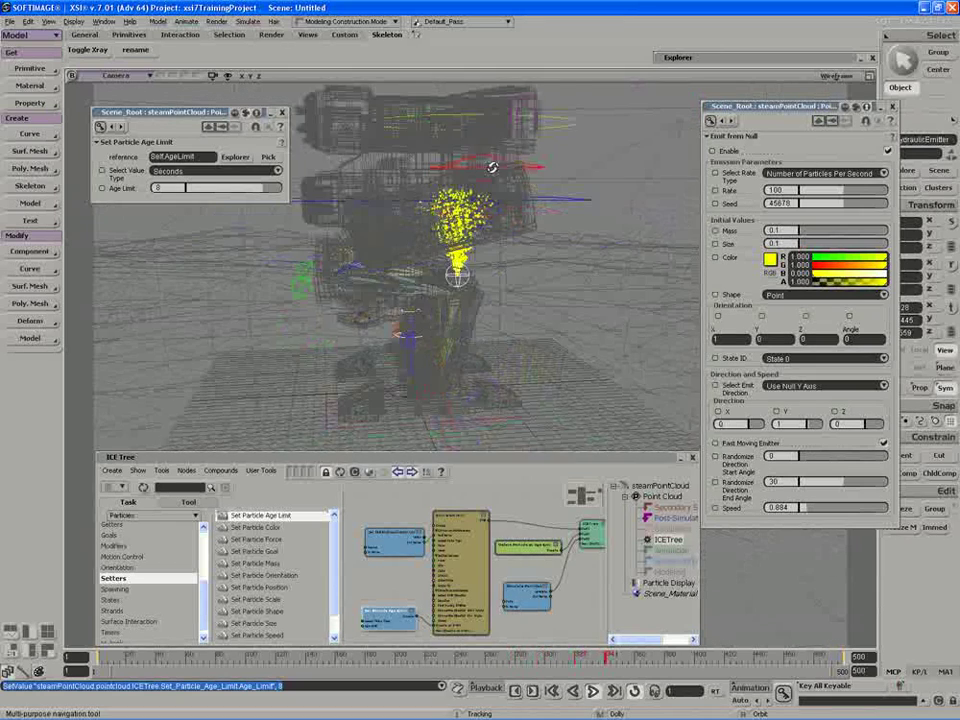
pyautogui.click(593, 691)
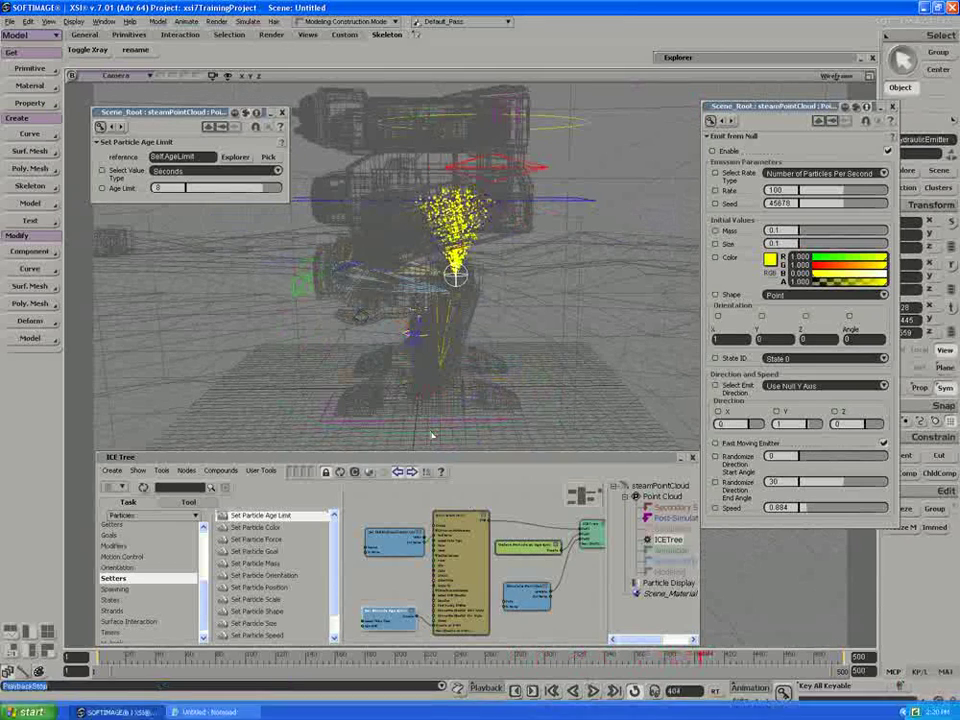
pyautogui.click(281, 113)
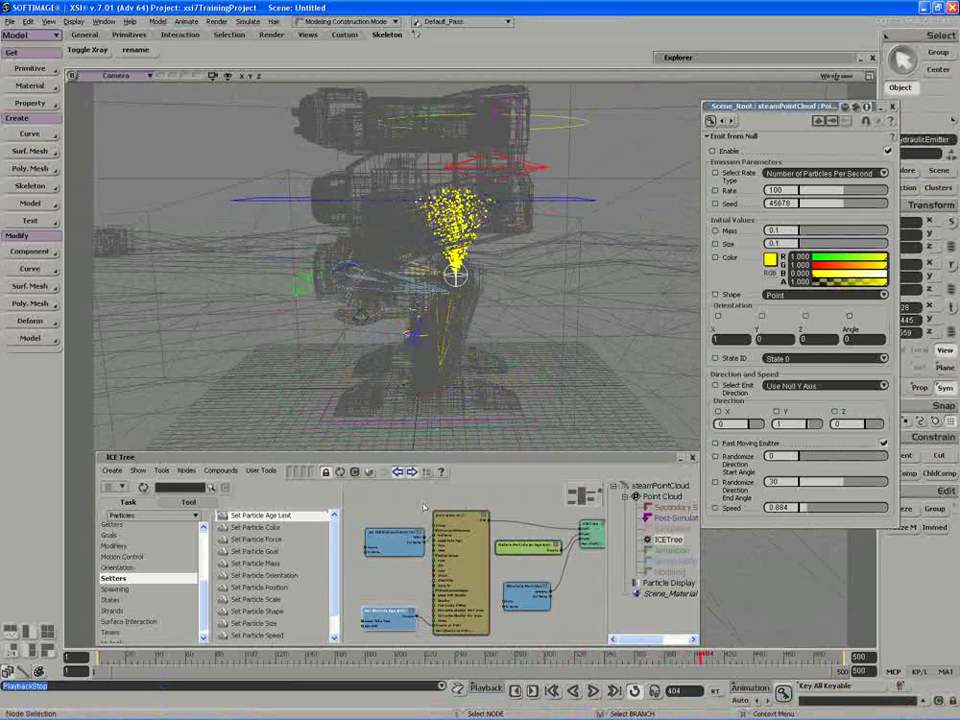
# Enlarge the ICE Tree editor upward and frame the Set Particle Age Limit node with free space beside it
pyautogui.moveTo(430, 452); pyautogui.dragTo(427, 366)
pyautogui.press('z')
pyautogui.moveTo(405, 500); pyautogui.dragTo(441, 506)
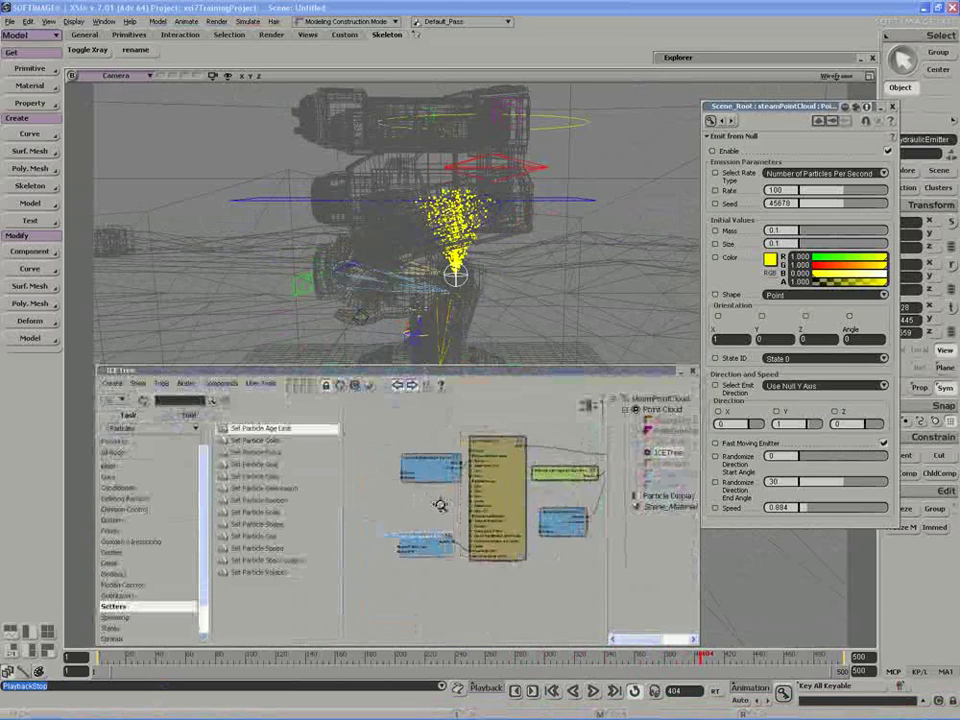
pyautogui.moveTo(441, 506); pyautogui.dragTo(474, 527, button='middle')
pyautogui.moveTo(436, 529); pyautogui.dragTo(457, 531)
pyautogui.scroll(3, 452, 550)
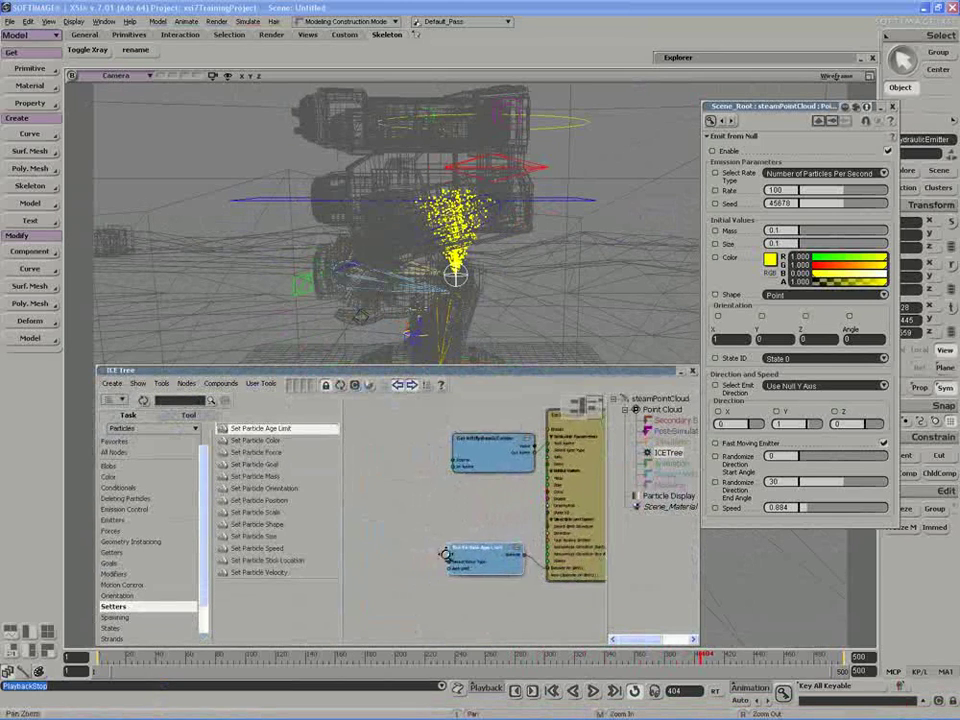
# Find and add a Randomize Value by Range node and connect its Value output to Set Particle Age Limit's Age Limit input
pyautogui.click(188, 401)
pyautogui.write('randomiz')
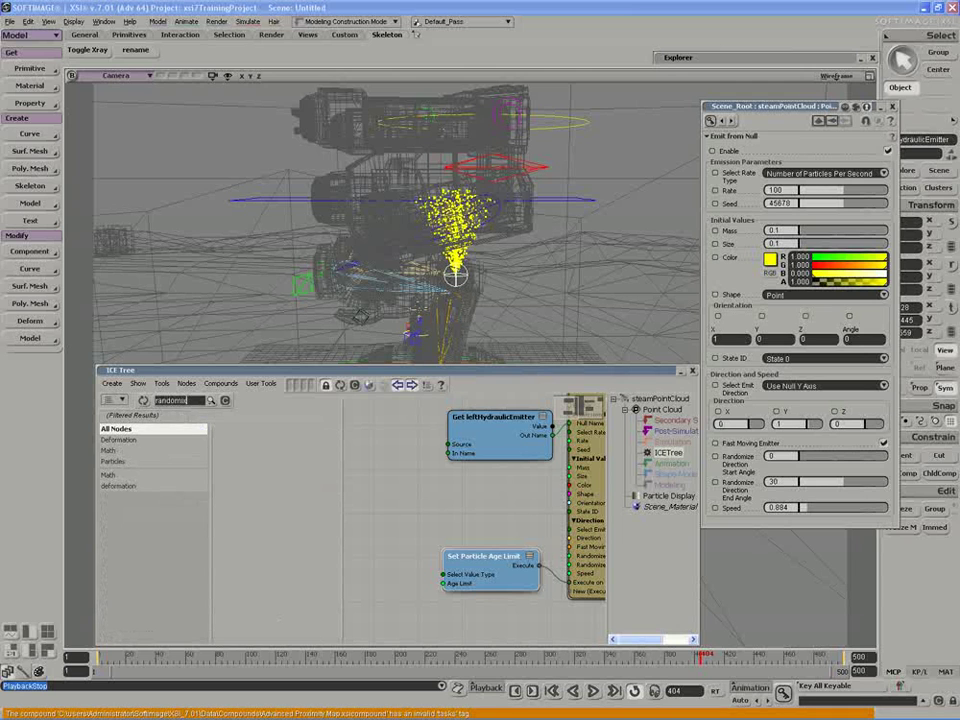
pyautogui.write('e')
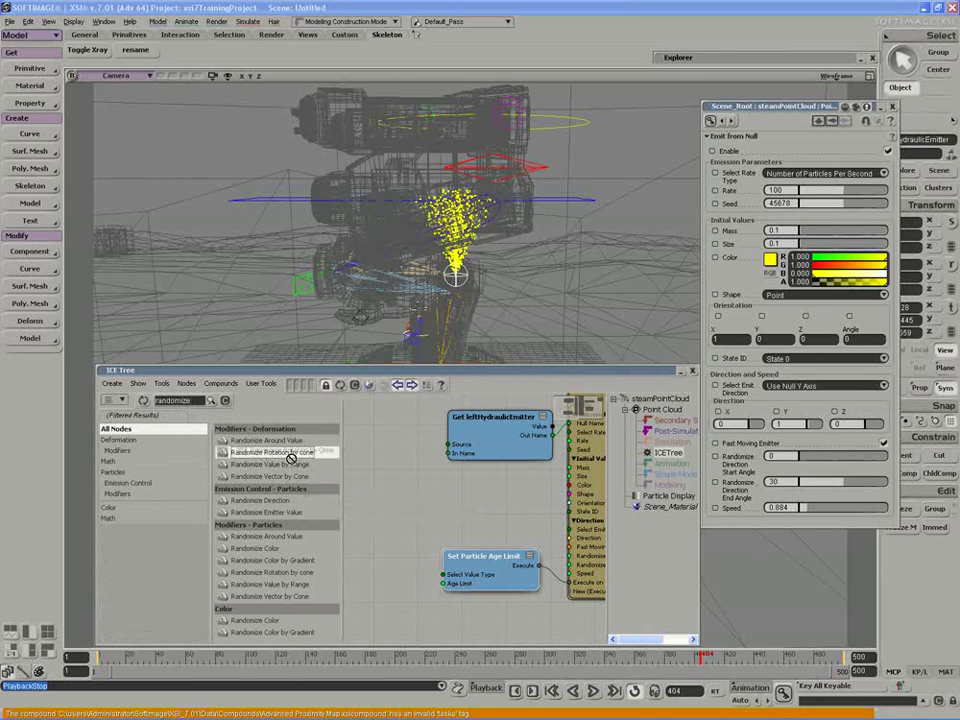
pyautogui.moveTo(265, 464); pyautogui.dragTo(357, 554)
pyautogui.moveTo(391, 592); pyautogui.dragTo(476, 564, button='middle')
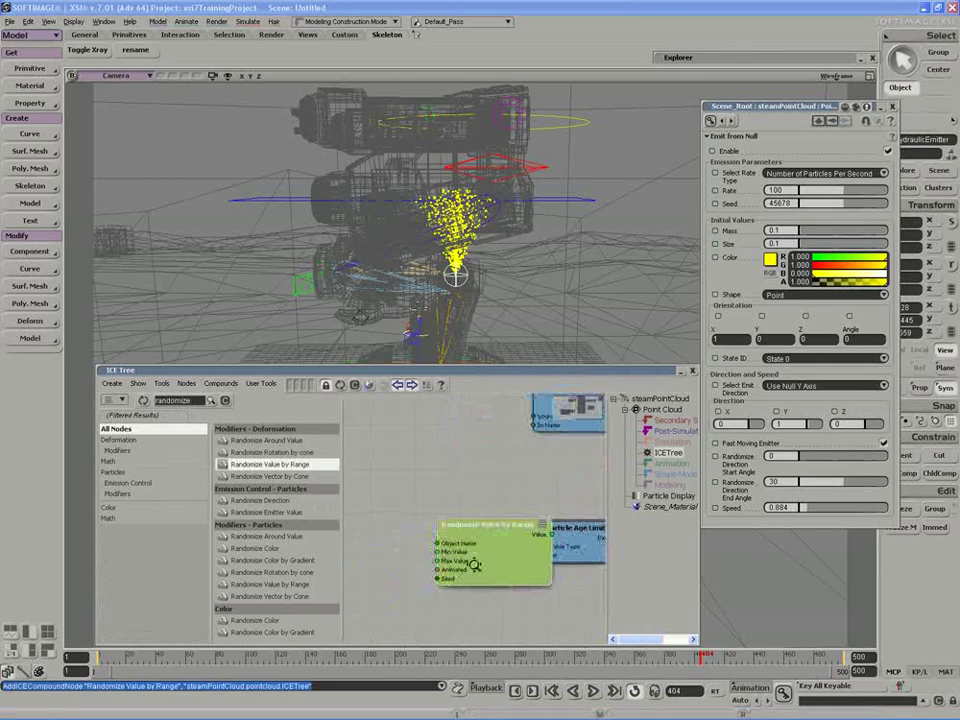
pyautogui.moveTo(476, 564); pyautogui.dragTo(421, 578)
pyautogui.moveTo(499, 550); pyautogui.dragTo(525, 558)
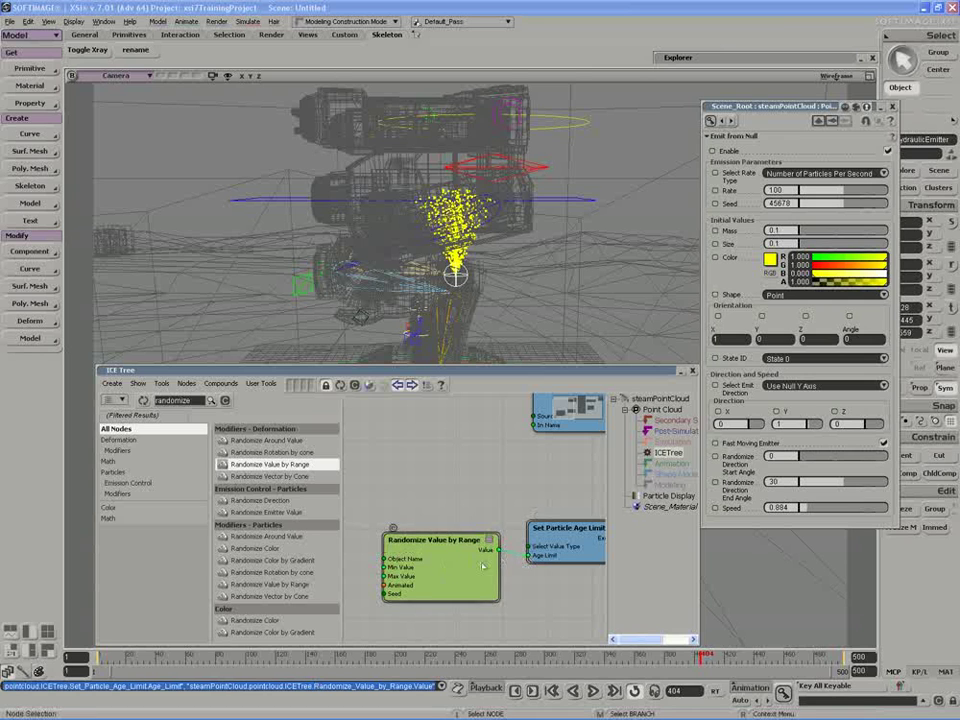
# Turn off Animated on the Randomize Value by Range node and set its Min Value to 6 and Max Value to 8
pyautogui.doubleClick(435, 540)
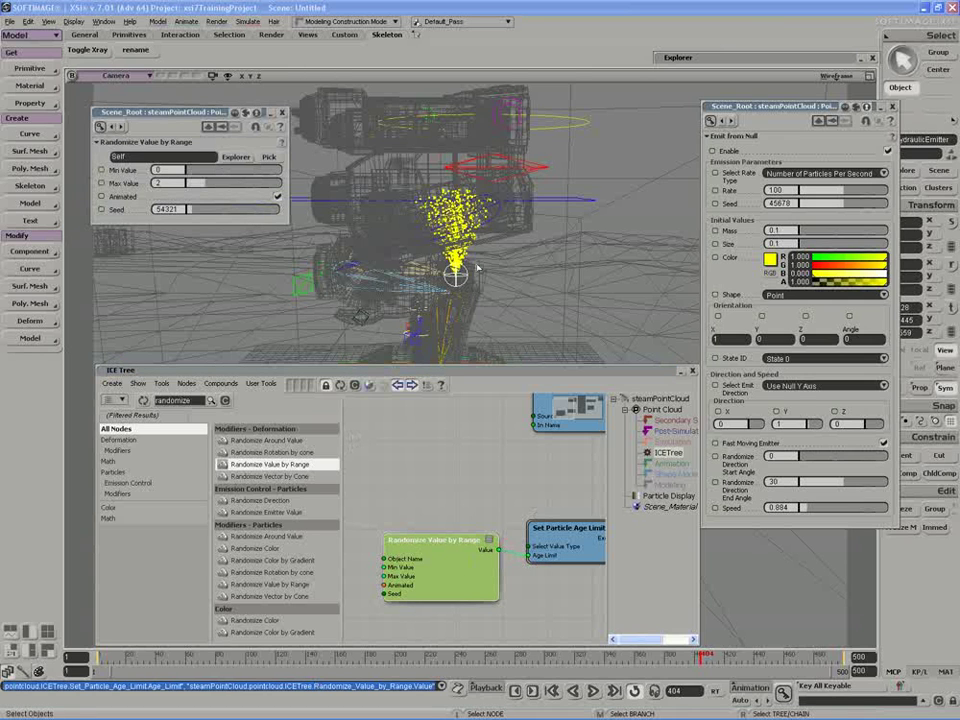
pyautogui.click(277, 196)
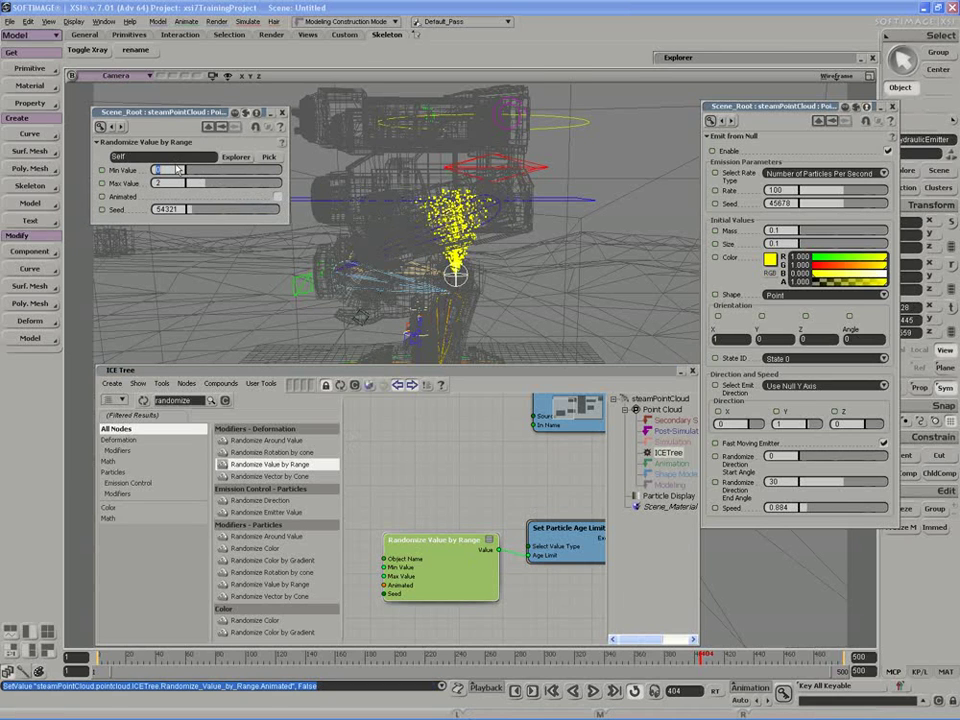
pyautogui.press('Tab')
pyautogui.write('8')
pyautogui.press('Return')
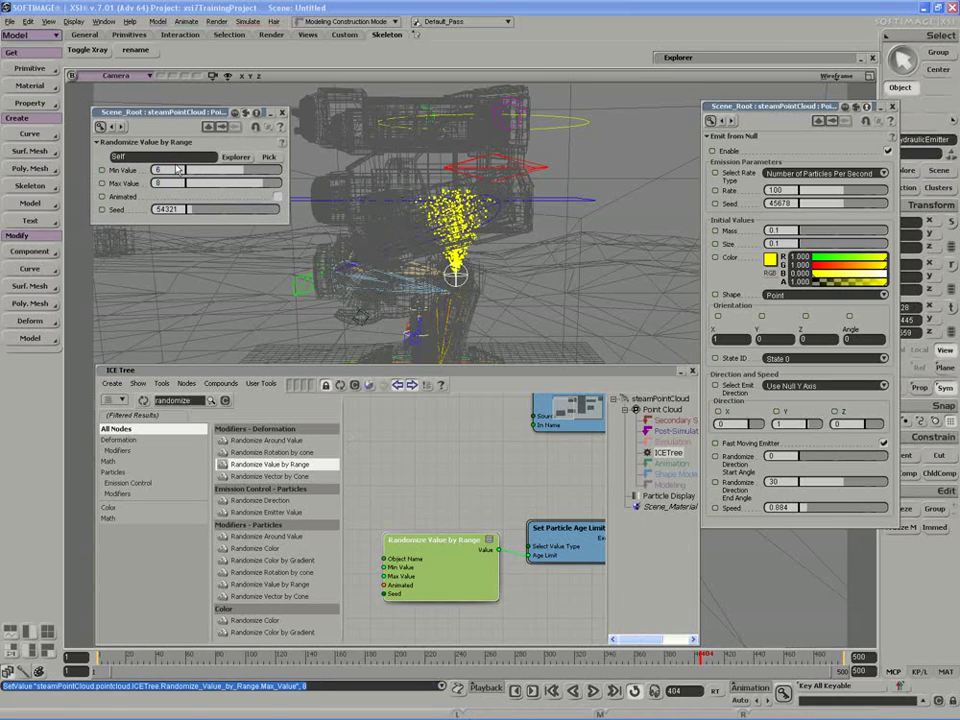
pyautogui.click(284, 114)
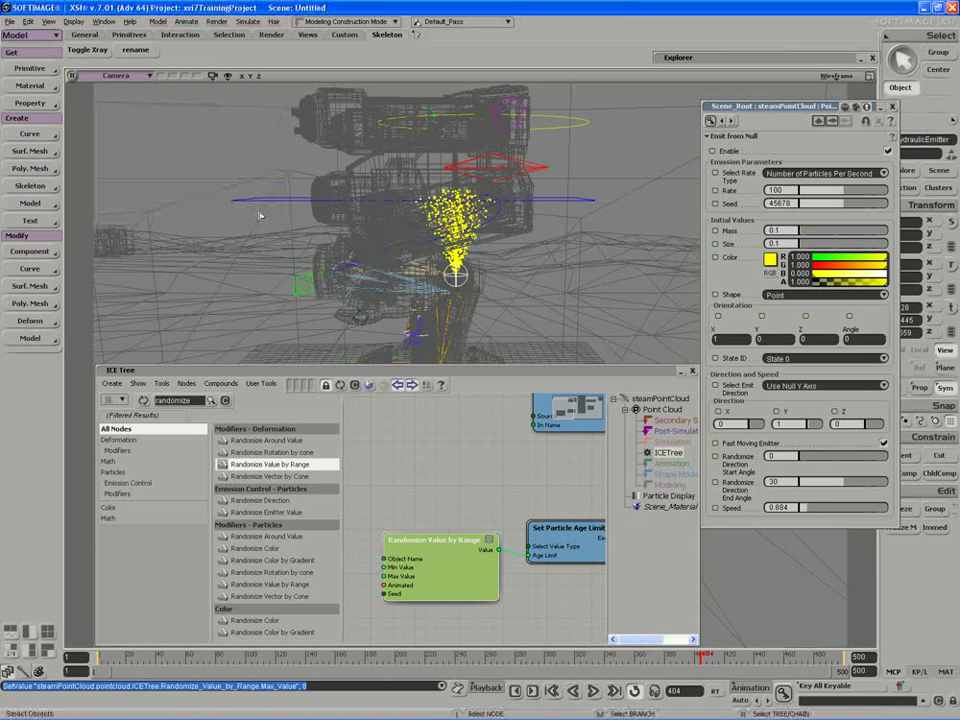
# Replay the simulation from the start and reopen the Emit from Null node's properties, closing the older duplicate property page
pyautogui.middleClick(594, 692)
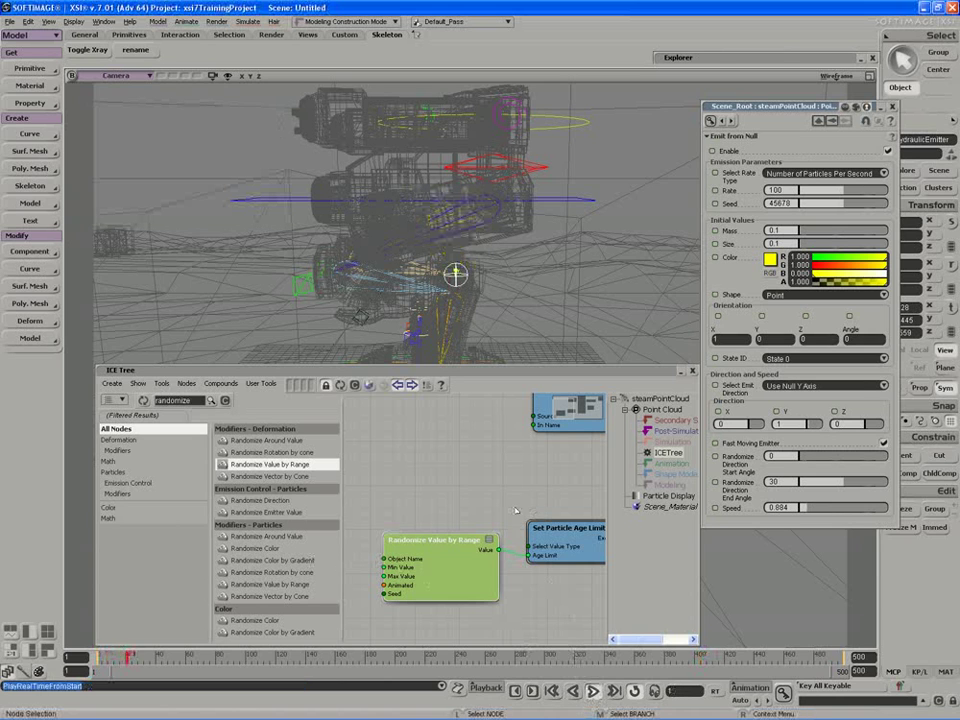
pyautogui.moveTo(513, 501); pyautogui.dragTo(300, 573)
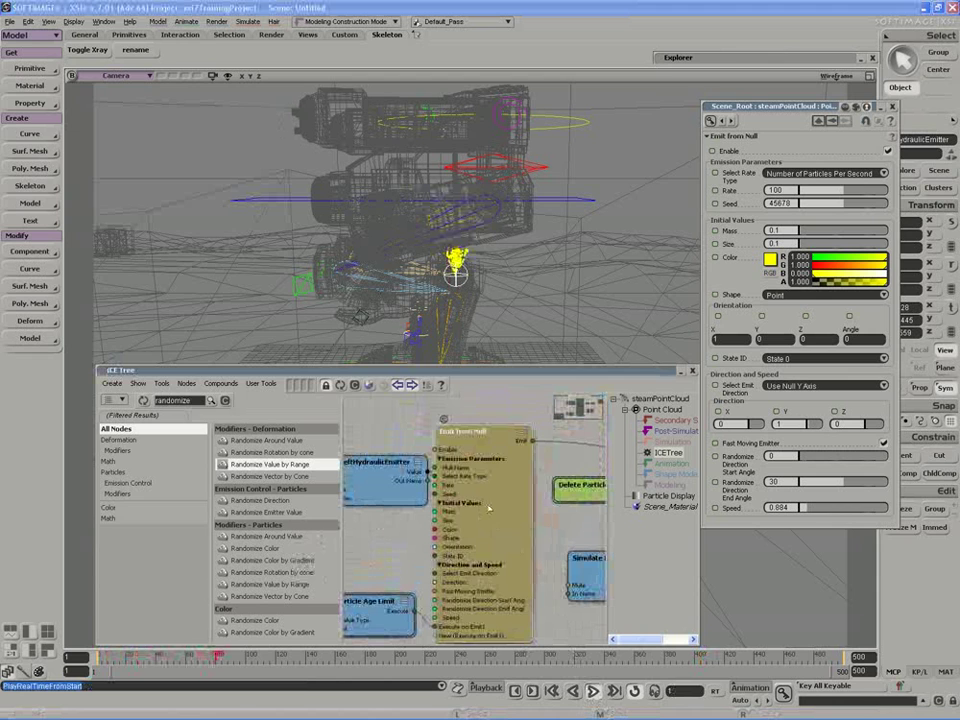
pyautogui.doubleClick(477, 503)
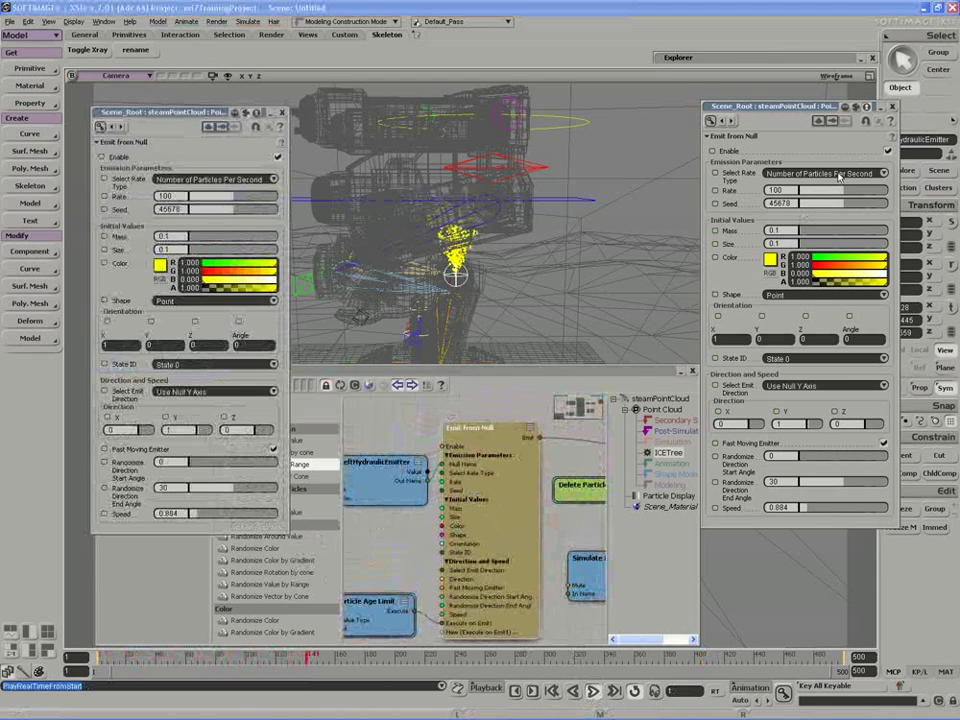
pyautogui.click(892, 107)
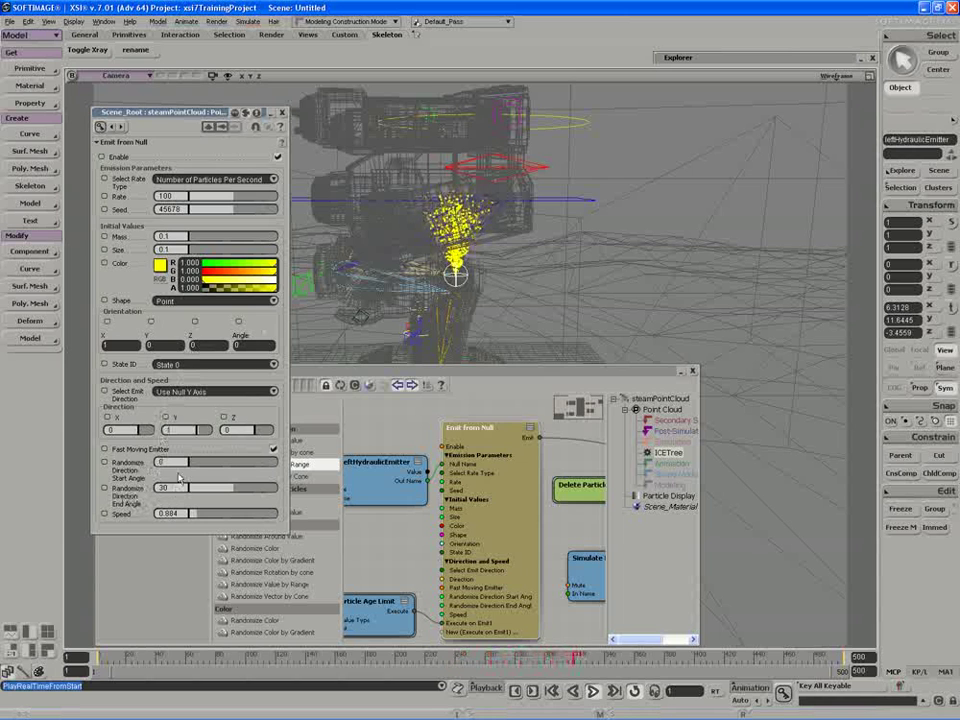
# Try a Randomize Direction Start Angle of 15, then 12, and set the Randomize Direction End Angle to 20
pyautogui.click(206, 464)
pyautogui.moveTo(207, 467); pyautogui.dragTo(240, 466)
pyautogui.doubleClick(178, 462)
pyautogui.write('15')
pyautogui.press('Return')
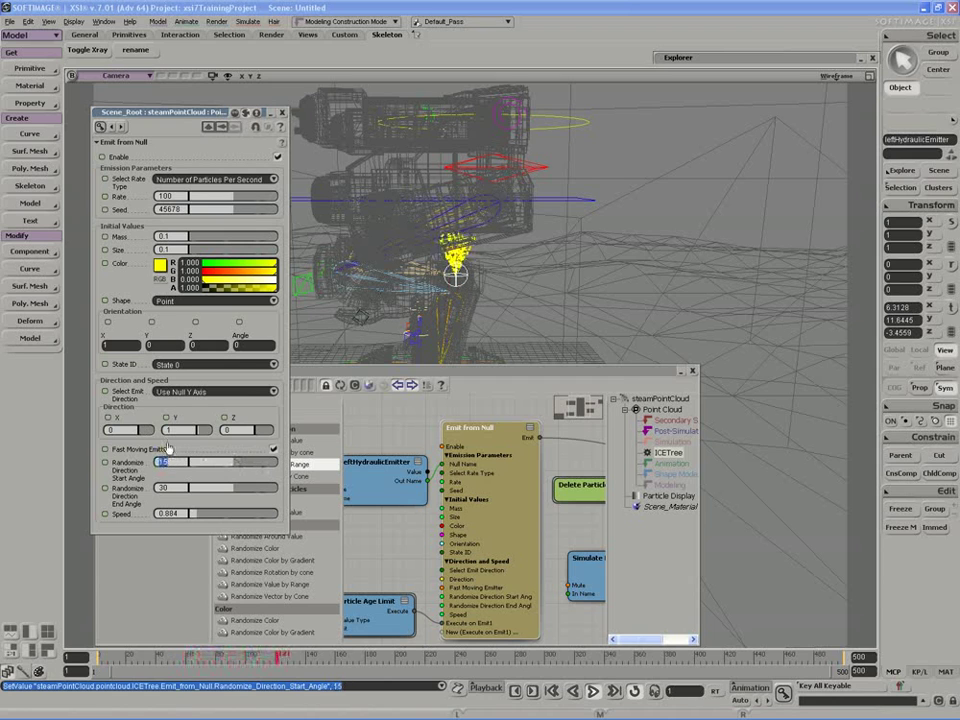
pyautogui.write('2')
pyautogui.press('Return')
pyautogui.doubleClick(166, 488)
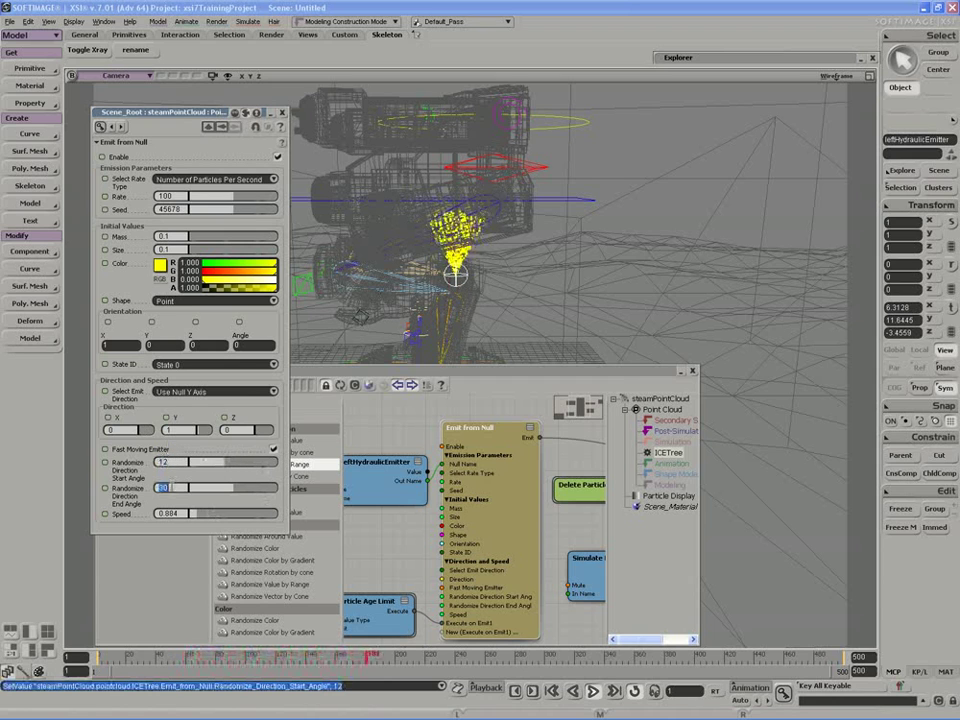
pyautogui.write('20')
pyautogui.press('Return')
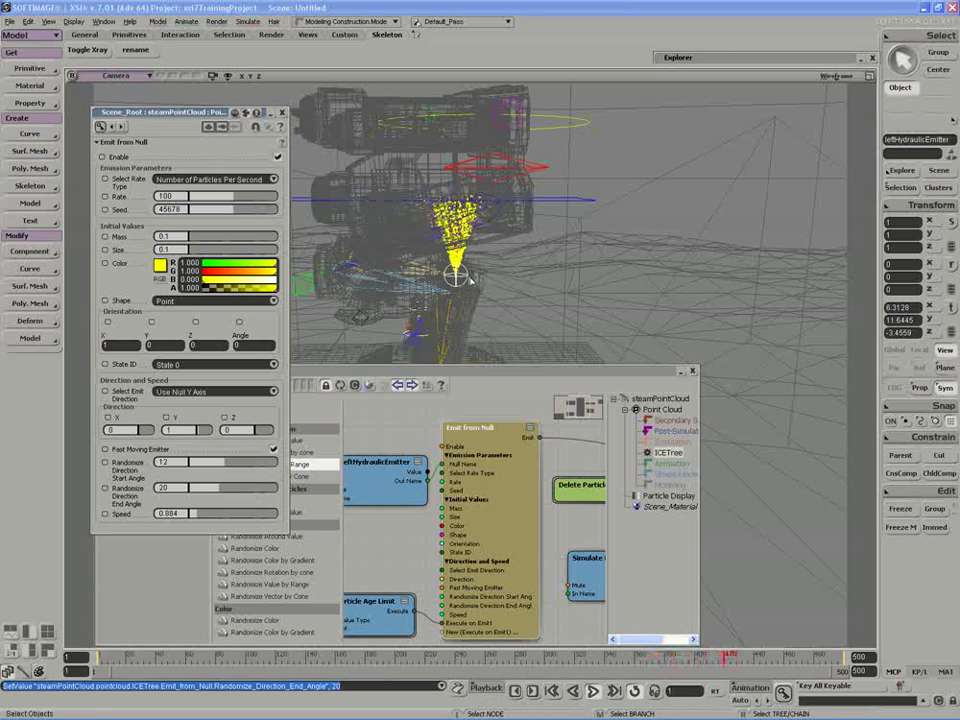
# Lower the emission's Randomize Direction Start Angle to about 6.939 and its End Angle to about 13.878
pyautogui.press('s')
pyautogui.moveTo(471, 281)
pyautogui.mouseDown(button='right')
pyautogui.moveTo(501, 278)
pyautogui.moveTo(503, 318)
pyautogui.moveTo(425, 282)
pyautogui.moveTo(388, 279)
pyautogui.moveTo(454, 274)
pyautogui.moveTo(459, 285)
pyautogui.mouseUp(button='right')
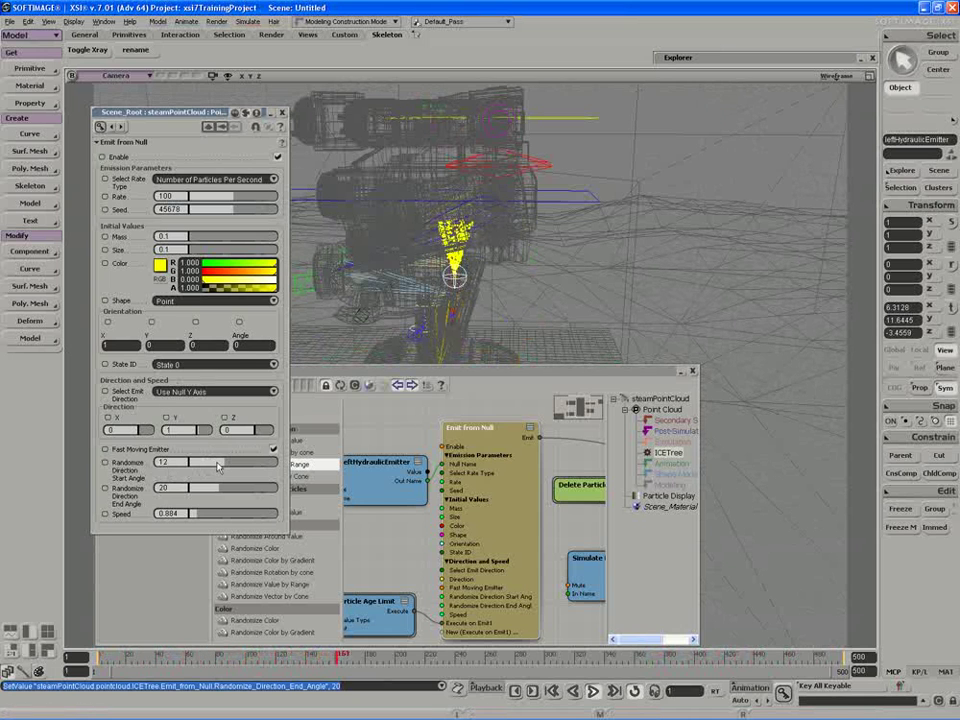
pyautogui.moveTo(218, 465); pyautogui.dragTo(210, 465)
pyautogui.moveTo(219, 491); pyautogui.dragTo(202, 497)
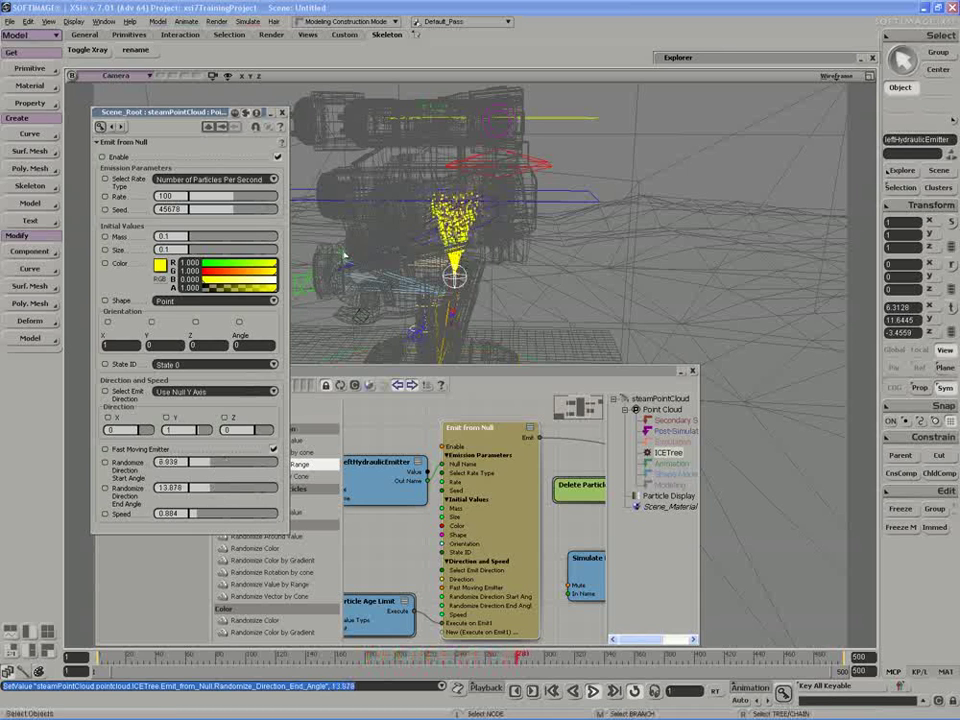
# Replay the simulation from the start, stop it partway and examine the narrower steam cone from several angles
pyautogui.middleClick(593, 691)
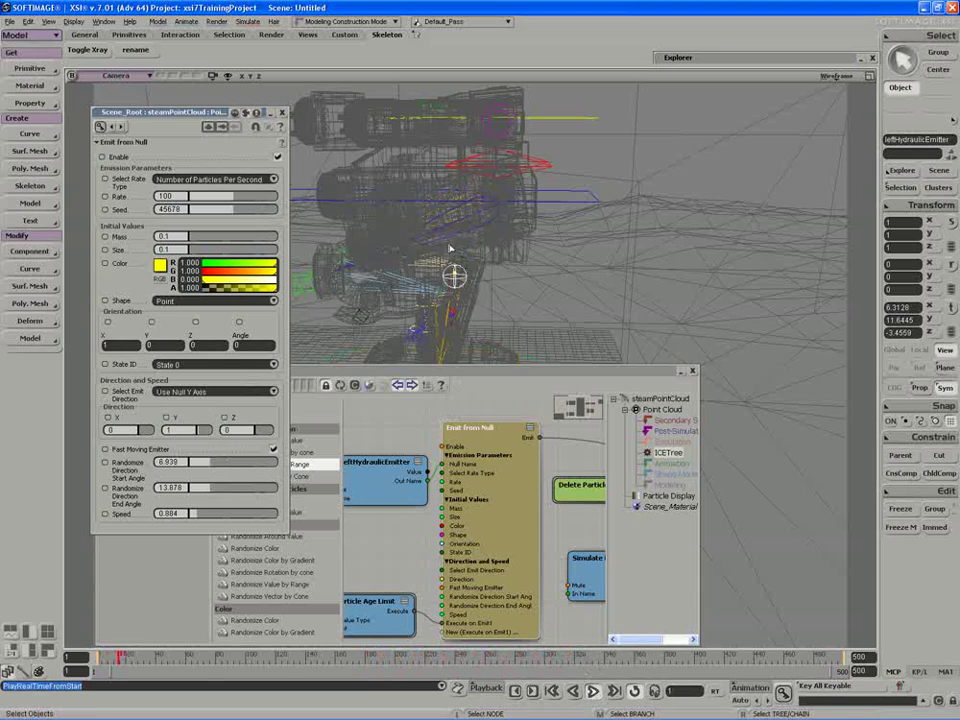
pyautogui.press('s')
pyautogui.moveTo(450, 248)
pyautogui.mouseDown(button='right')
pyautogui.moveTo(531, 234)
pyautogui.moveTo(469, 227)
pyautogui.moveTo(449, 262)
pyautogui.mouseUp(button='right')
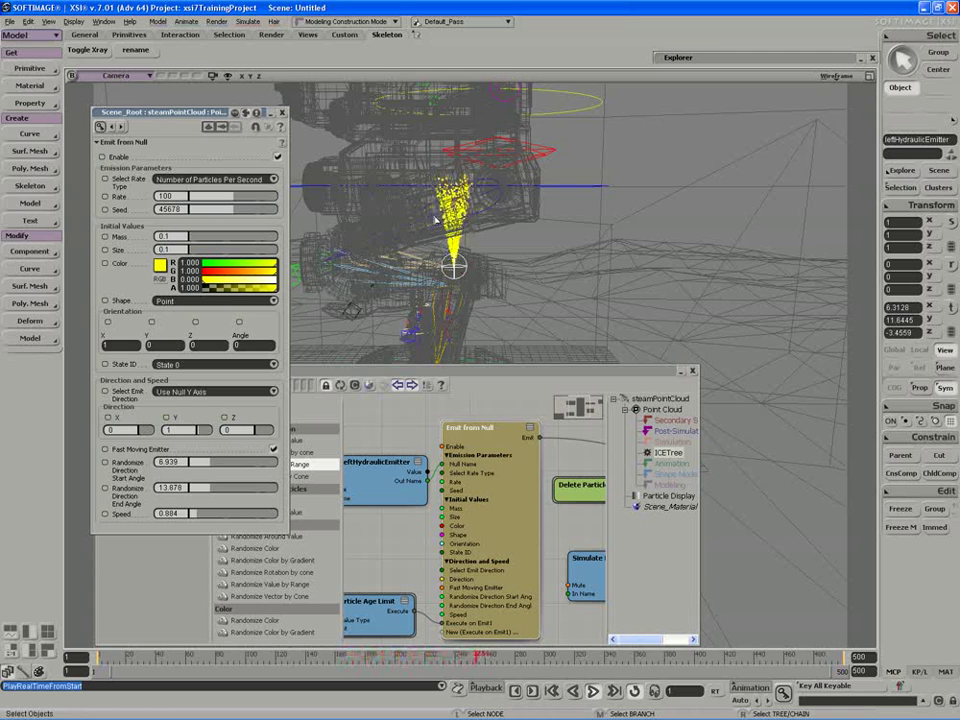
pyautogui.press('Escape')
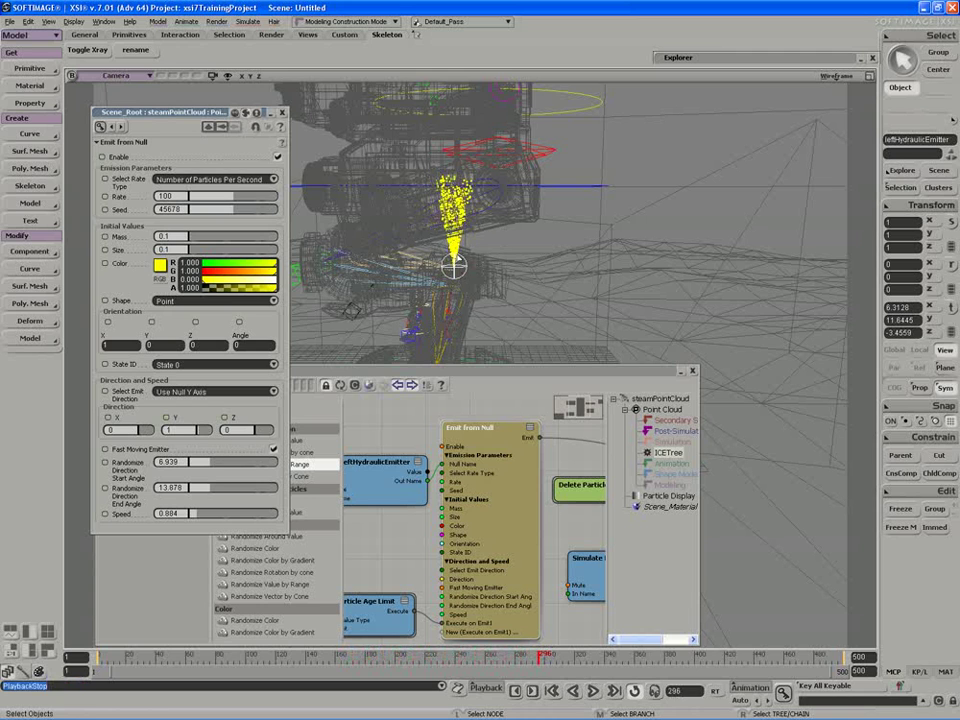
pyautogui.press('s')
pyautogui.moveTo(484, 218); pyautogui.dragTo(486, 238, button='right')
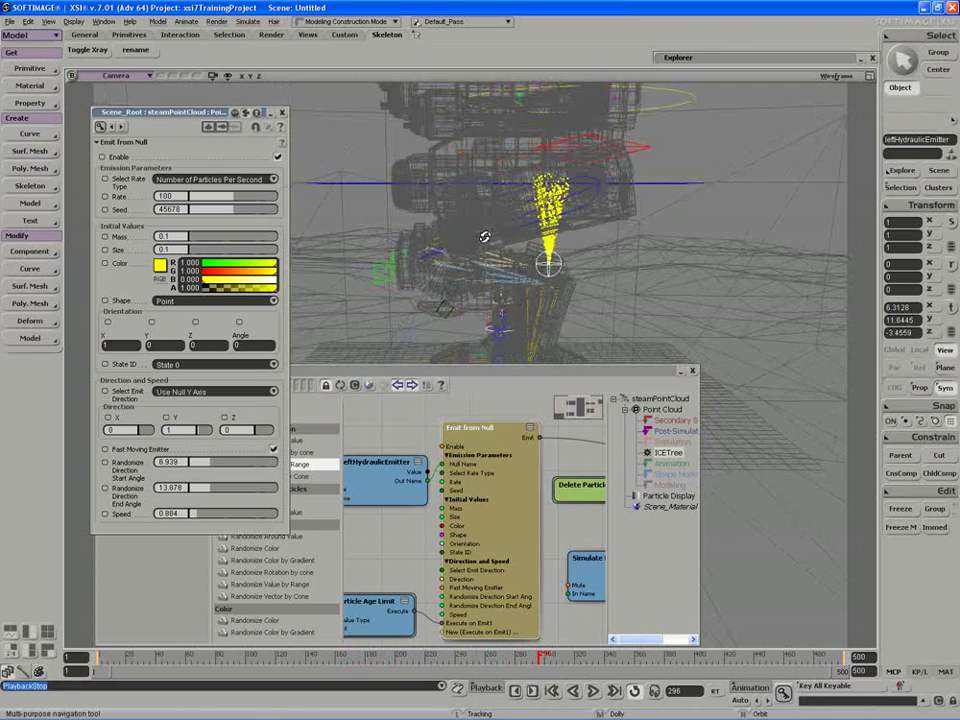